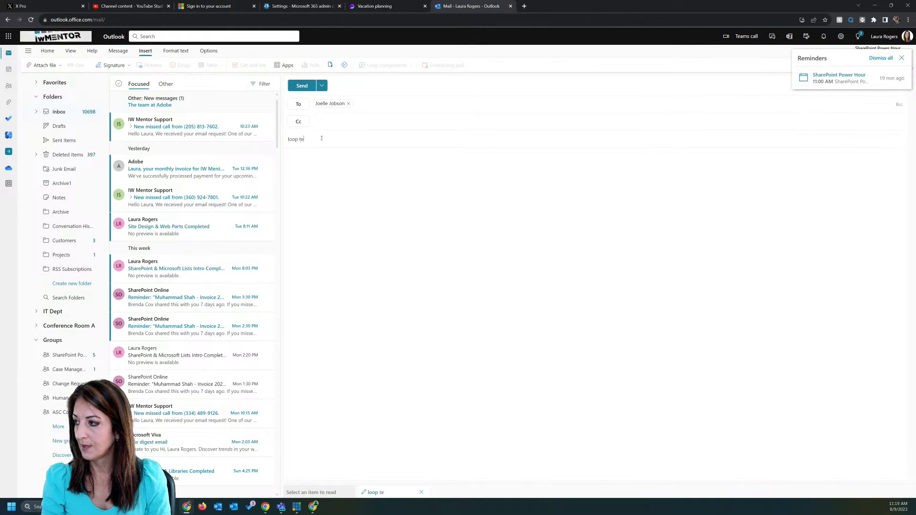
Step: Paste the Vacation planning task list into the loop test email and bring the Loop tasks article on screen
{"action": "left_click", "coordinate": [363, 179]}
{"action": "key", "text": "ctrl+v"}
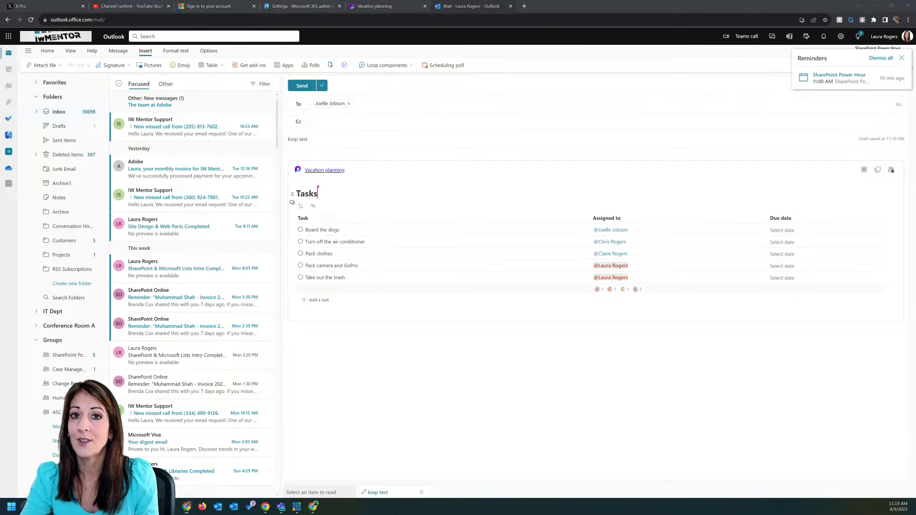
{"action": "left_click_drag", "start_coordinate": [1, 90], "coordinate": [428, 114]}
Step: Highlight the sentence naming Teams, Outlook, Whiteboard and Word, then move the article off screen
{"action": "scroll", "coordinate": [351, 240], "scroll_direction": "down", "scroll_amount": 3}
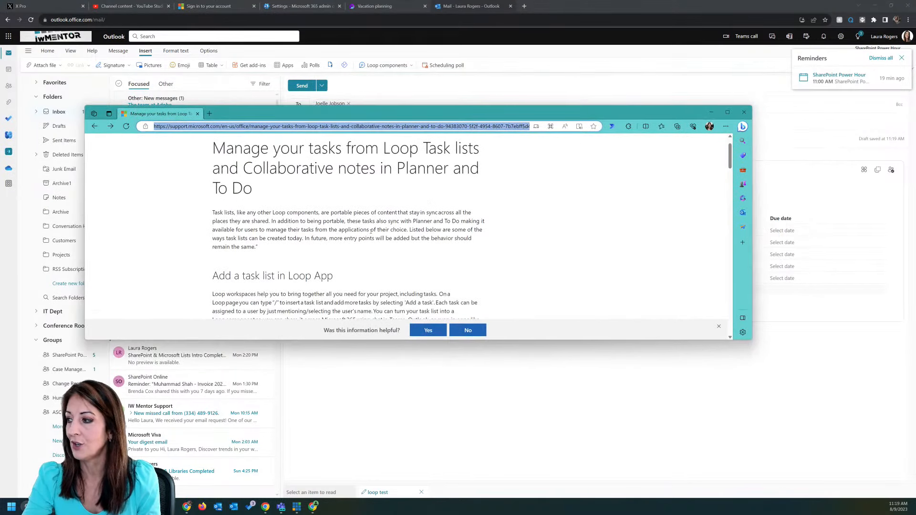
{"action": "scroll", "coordinate": [351, 240], "scroll_direction": "down", "scroll_amount": 1}
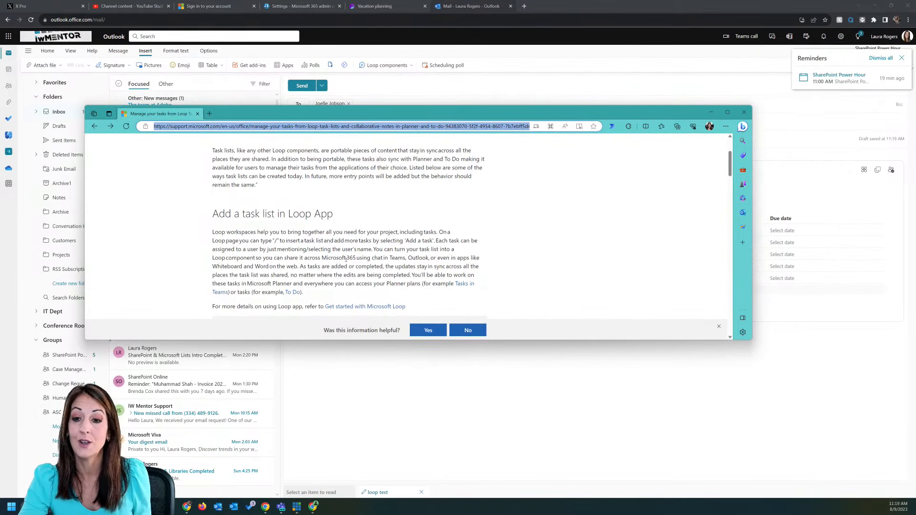
{"action": "left_click_drag", "start_coordinate": [344, 340], "coordinate": [344, 462]}
{"action": "scroll", "coordinate": [287, 258], "scroll_direction": "up", "scroll_amount": 3}
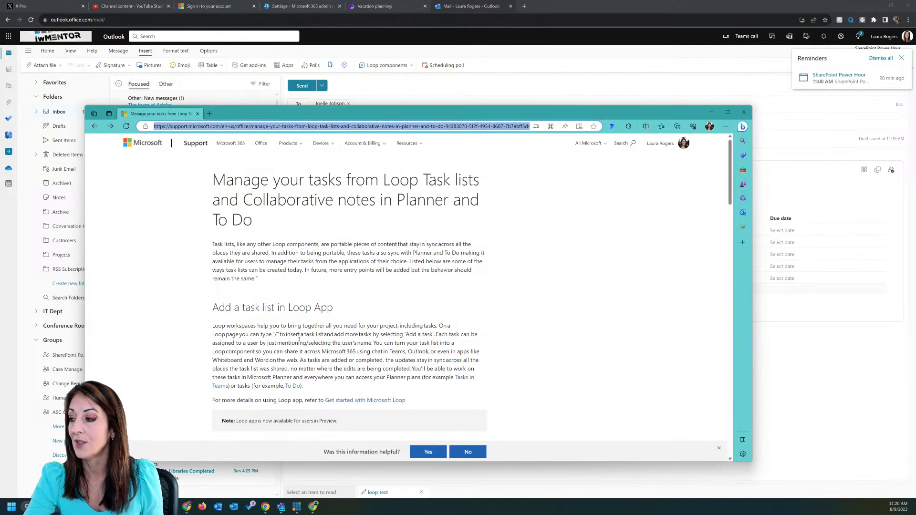
{"action": "scroll", "coordinate": [334, 300], "scroll_direction": "down", "scroll_amount": 1}
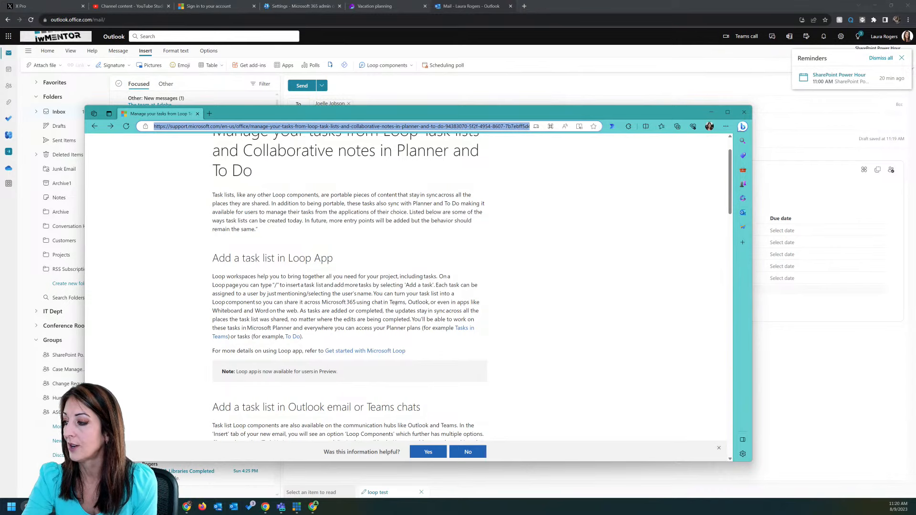
{"action": "left_click_drag", "start_coordinate": [371, 303], "coordinate": [298, 313]}
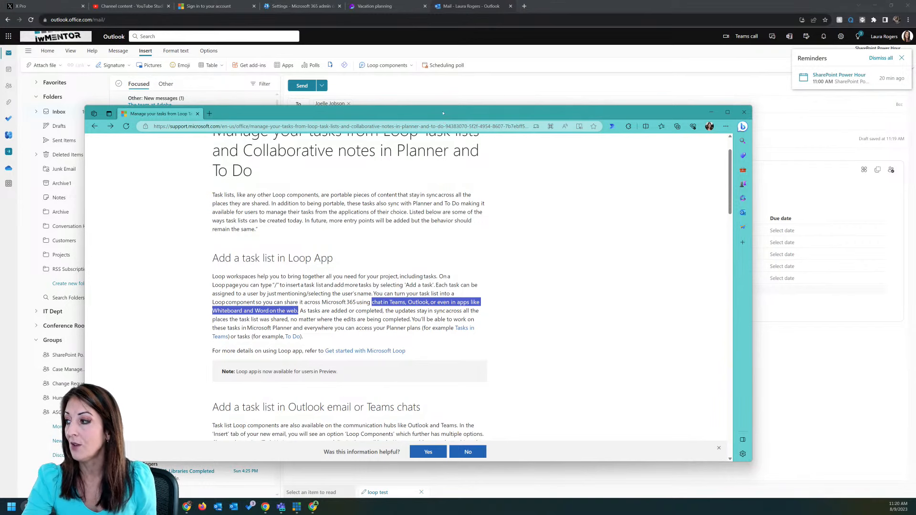
{"action": "left_click_drag", "start_coordinate": [444, 114], "coordinate": [0, 114]}
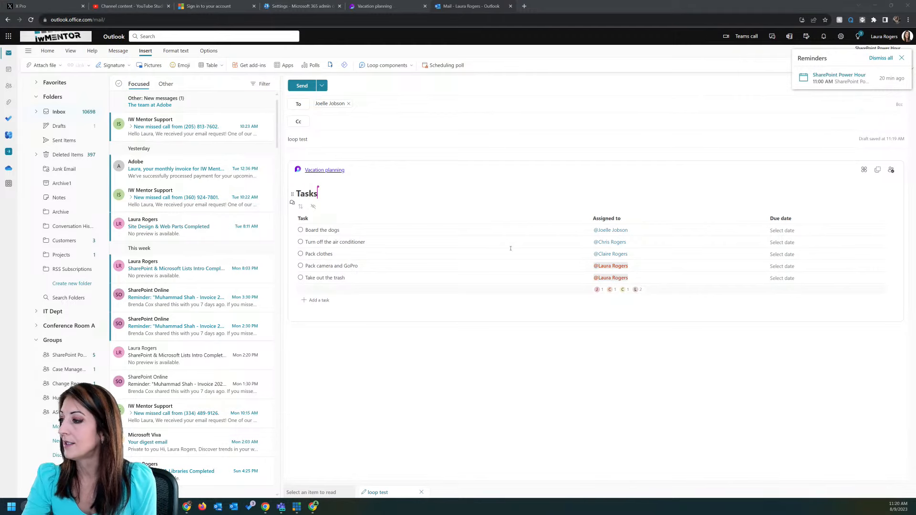
Step: Dismiss the reminders, send the loop test email, and launch Planner from the app launcher
{"action": "left_click", "coordinate": [890, 58]}
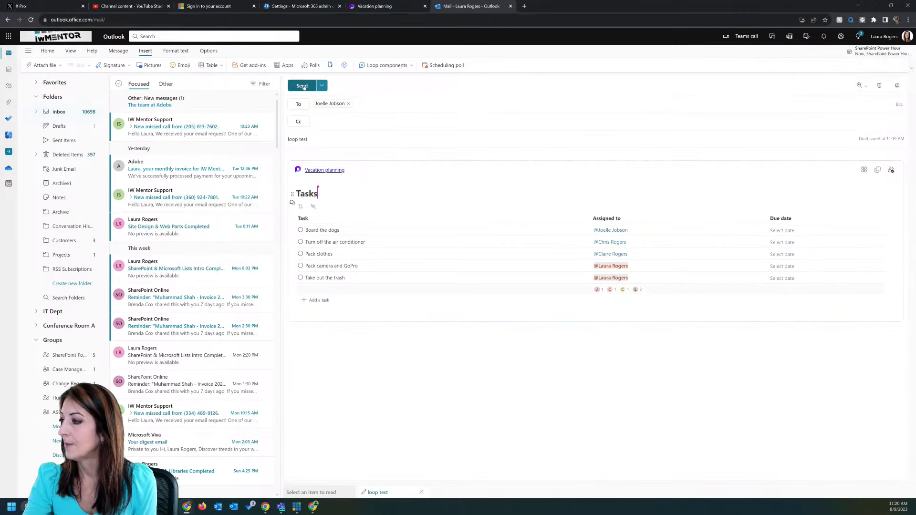
{"action": "left_click", "coordinate": [302, 86]}
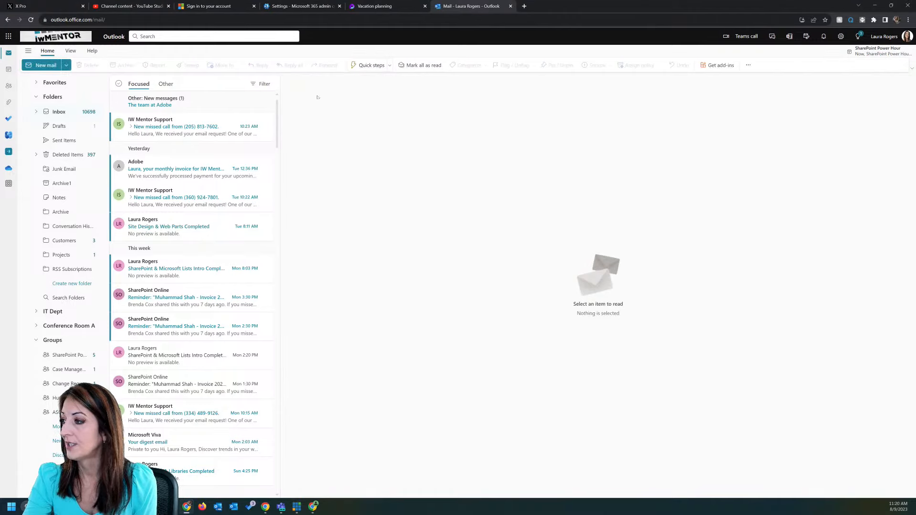
{"action": "left_click", "coordinate": [8, 37]}
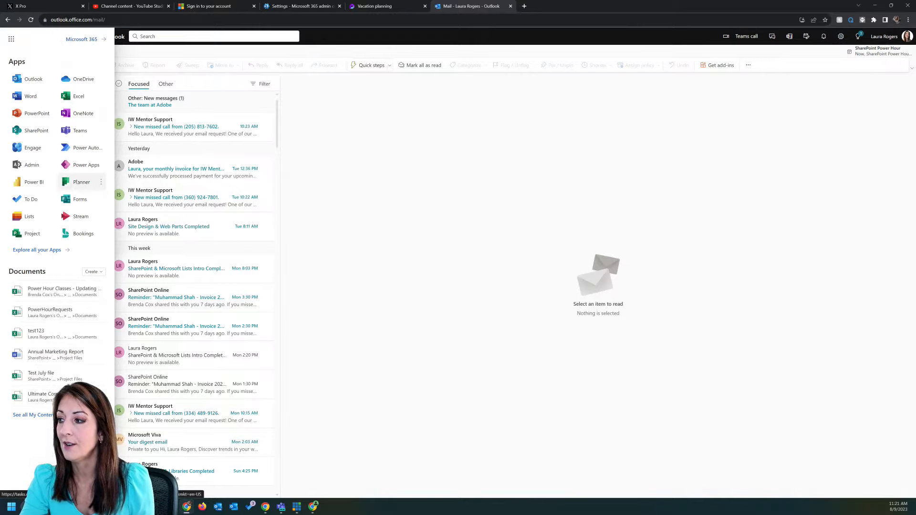
{"action": "left_click", "coordinate": [78, 182]}
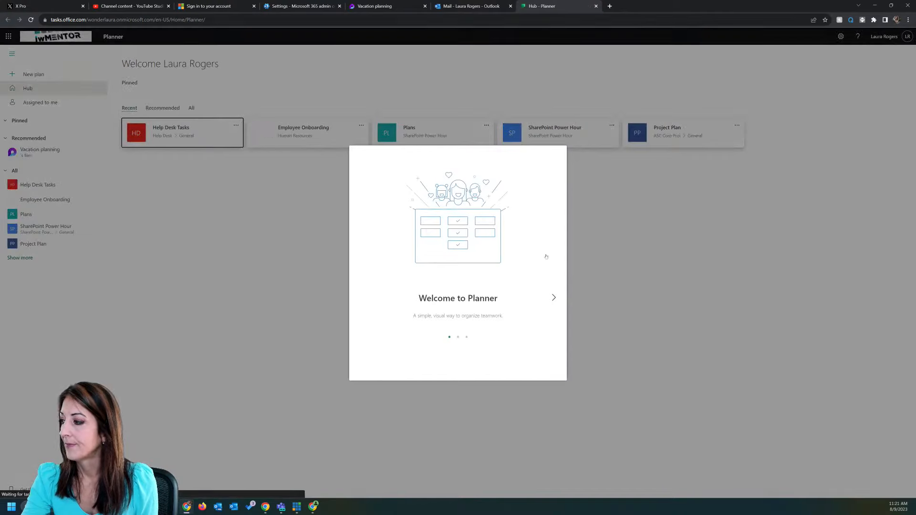
Step: Skip through the Planner welcome tour, close New Plan, and show tasks assigned to me
{"action": "left_click", "coordinate": [554, 298]}
{"action": "left_click", "coordinate": [554, 298]}
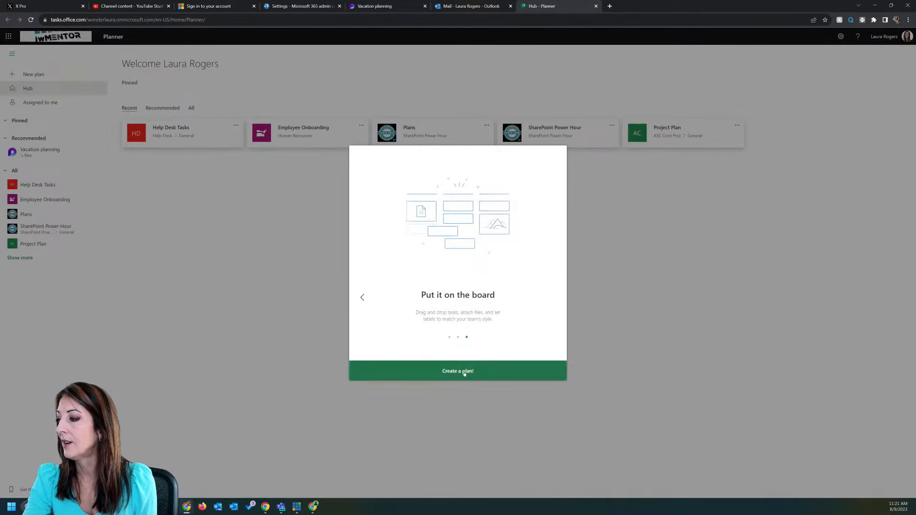
{"action": "left_click", "coordinate": [464, 372]}
{"action": "left_click", "coordinate": [647, 177]}
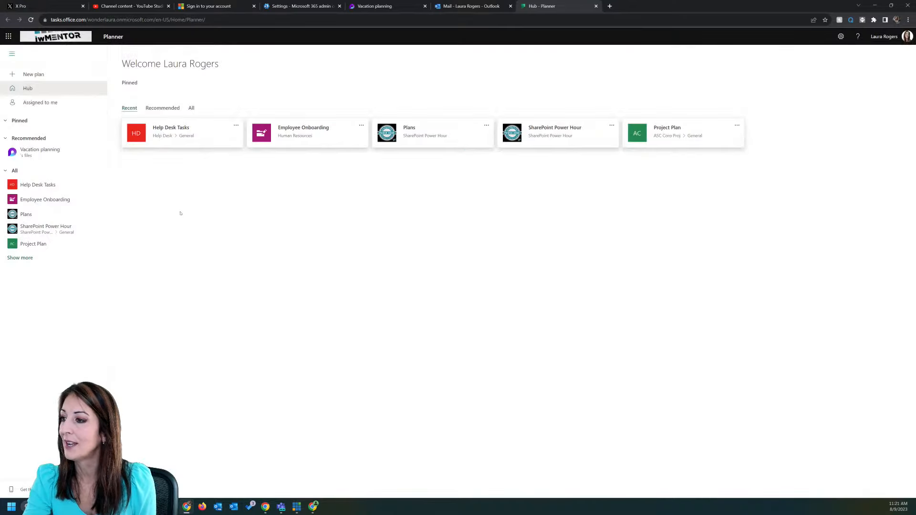
{"action": "left_click", "coordinate": [53, 103]}
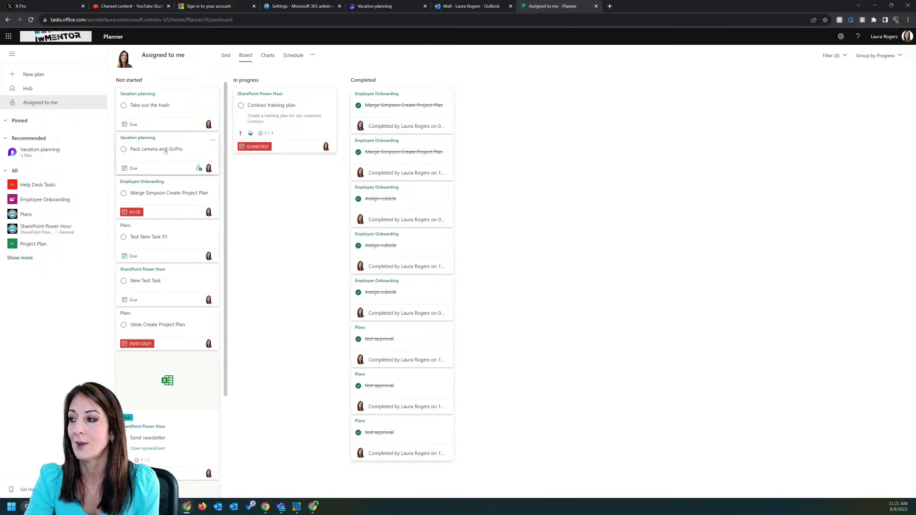
Step: Set Take out the trash due 08/12 and Pack camera and GoPro due 08/16, then open the trash task
{"action": "left_click", "coordinate": [132, 124]}
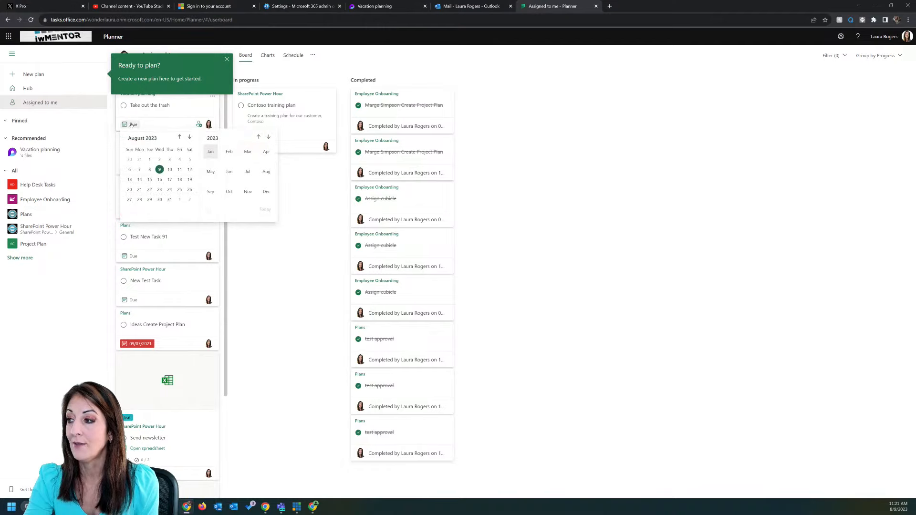
{"action": "left_click", "coordinate": [188, 170]}
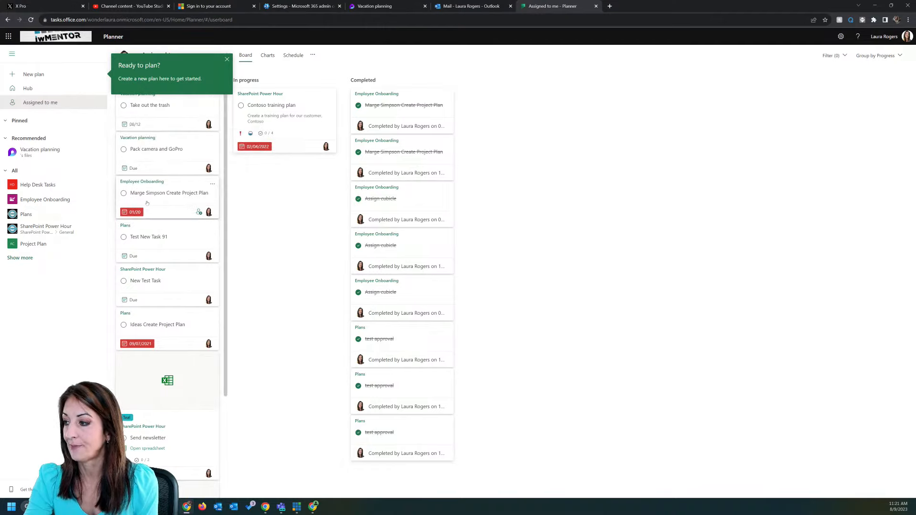
{"action": "left_click", "coordinate": [132, 168]}
{"action": "left_click", "coordinate": [159, 221]}
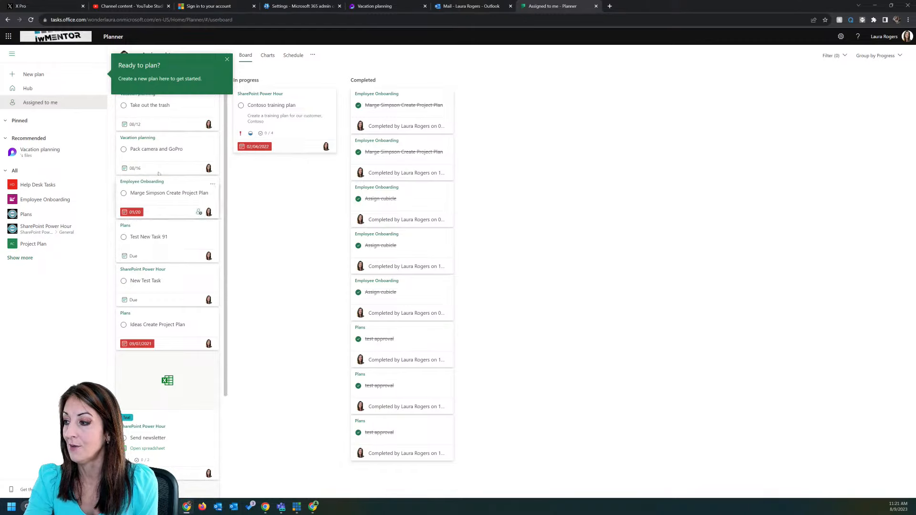
{"action": "left_click", "coordinate": [227, 59]}
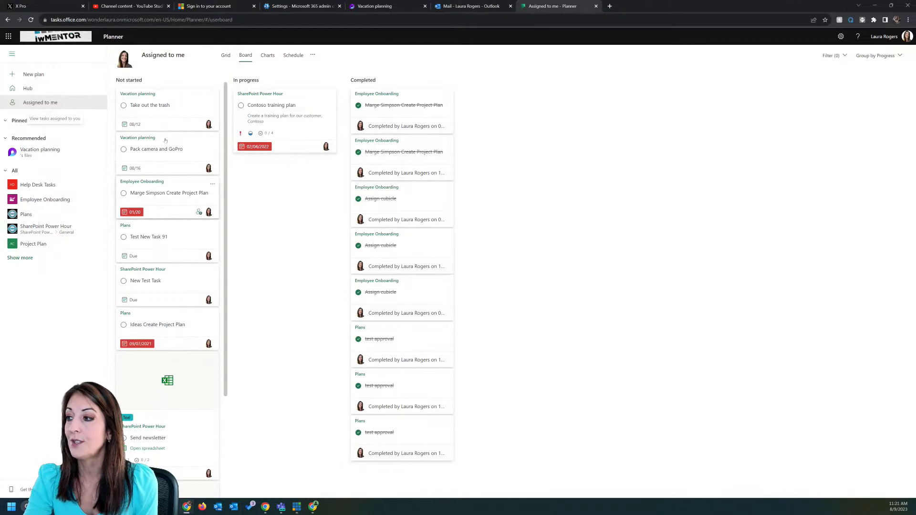
{"action": "left_click", "coordinate": [148, 95]}
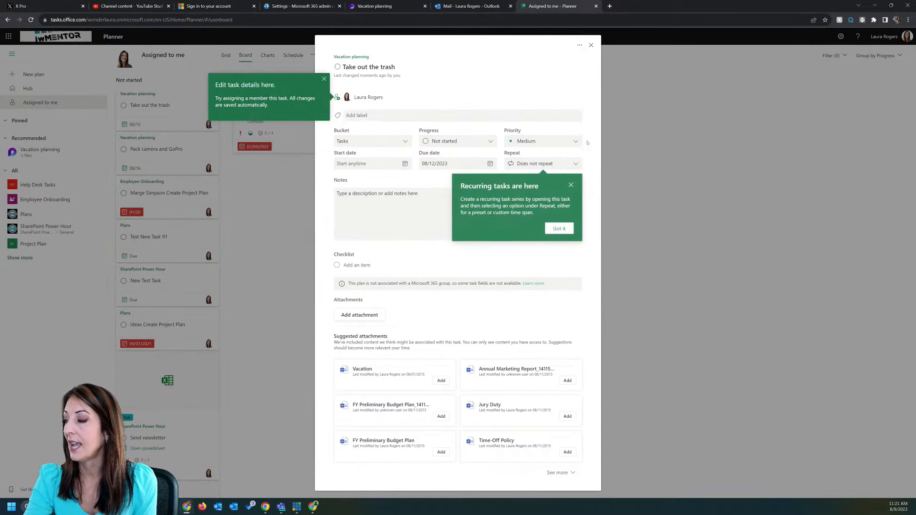
Step: Dismiss the recurring tasks tip and open the suggested Vacation.docx in the browser
{"action": "left_click", "coordinate": [572, 186]}
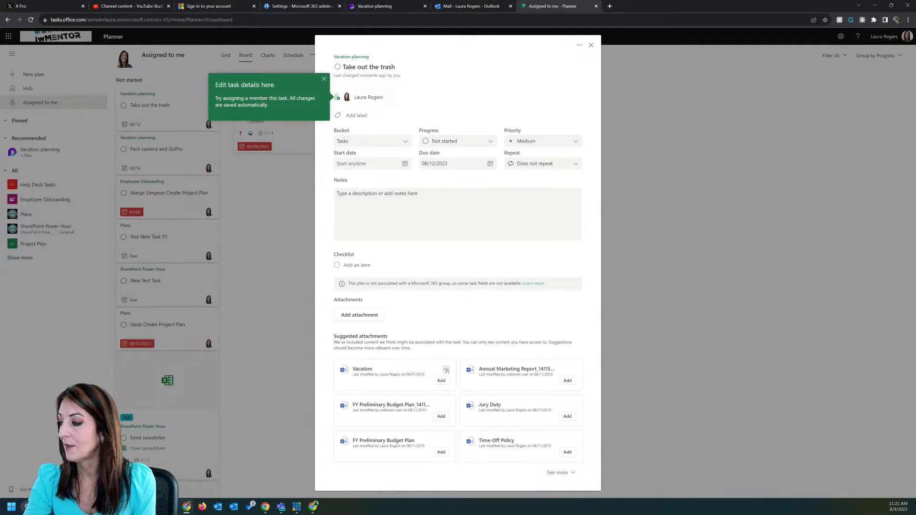
{"action": "left_click", "coordinate": [446, 368]}
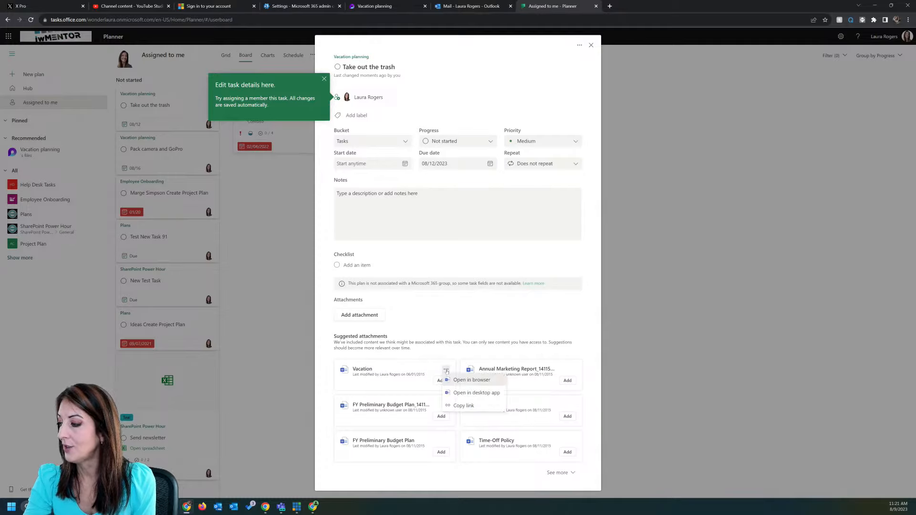
{"action": "left_click", "coordinate": [467, 380]}
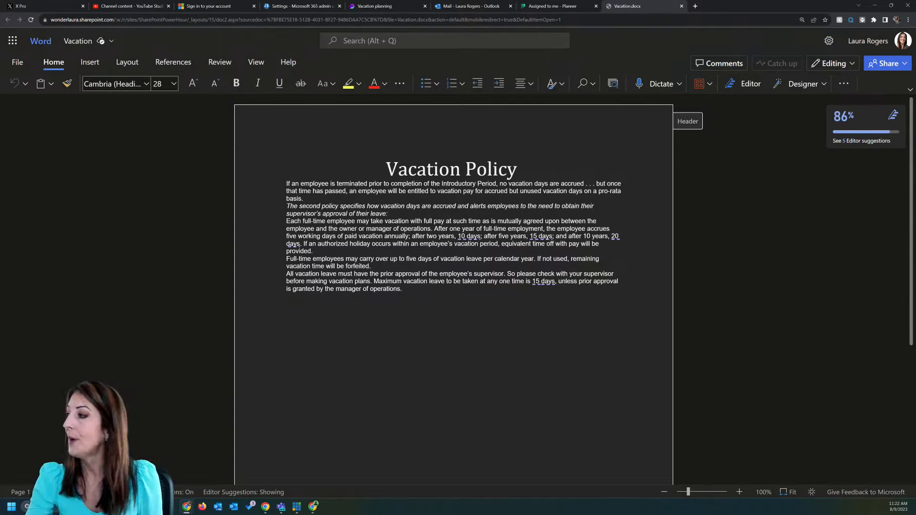
Step: Turn off Dark Mode and paste the Loop task list after the last Vacation Policy paragraph
{"action": "left_click", "coordinate": [261, 63]}
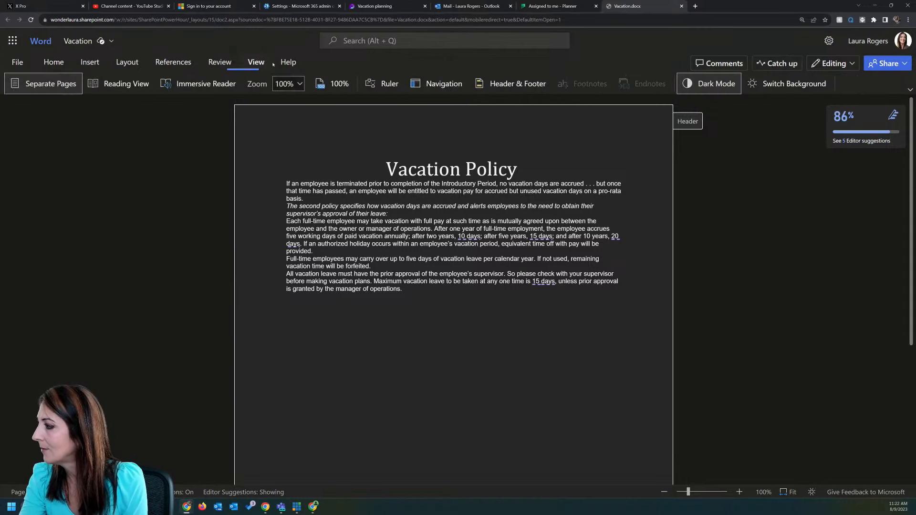
{"action": "left_click", "coordinate": [711, 84]}
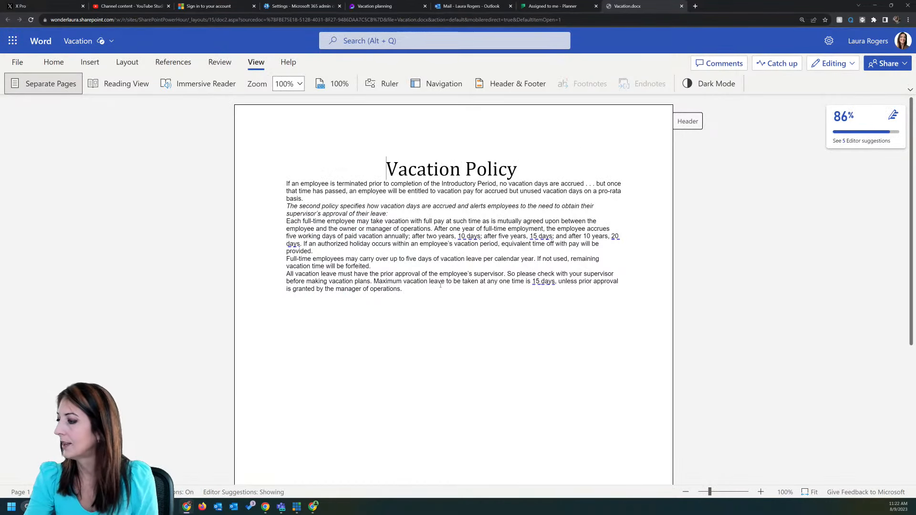
{"action": "left_click_drag", "start_coordinate": [403, 289], "coordinate": [442, 282]}
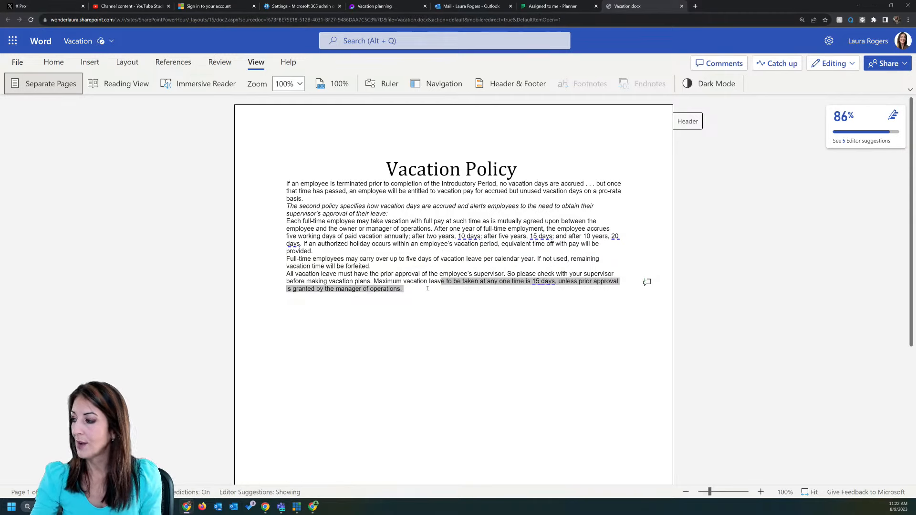
{"action": "left_click", "coordinate": [424, 292]}
{"action": "key", "text": "ctrl+v"}
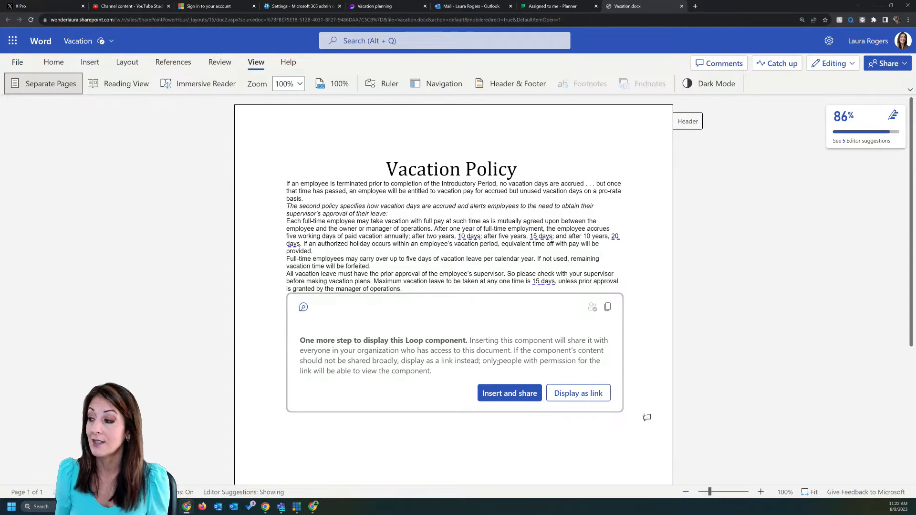
Step: Confirm sharing so the Loop Tasks table displays, and scroll through it
{"action": "left_click", "coordinate": [515, 399]}
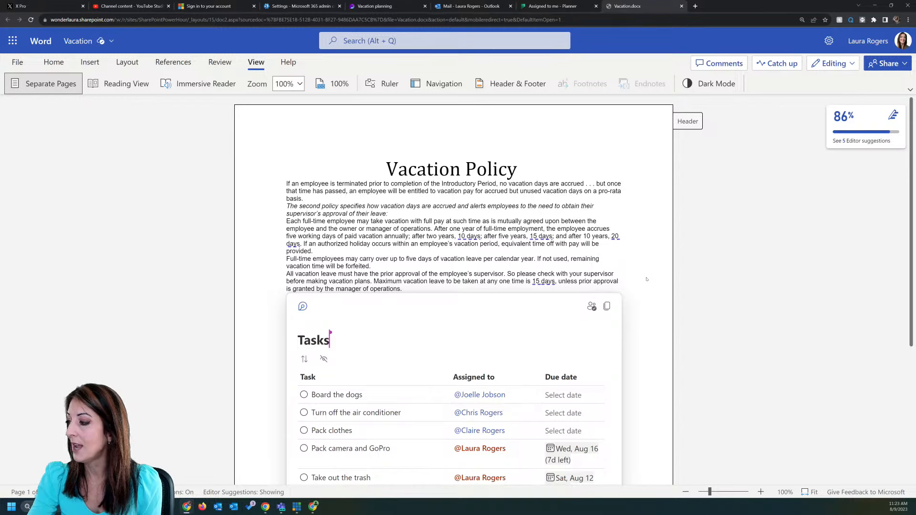
{"action": "scroll", "coordinate": [646, 279], "scroll_direction": "down", "scroll_amount": 5}
{"action": "scroll", "coordinate": [646, 280], "scroll_direction": "up", "scroll_amount": 2}
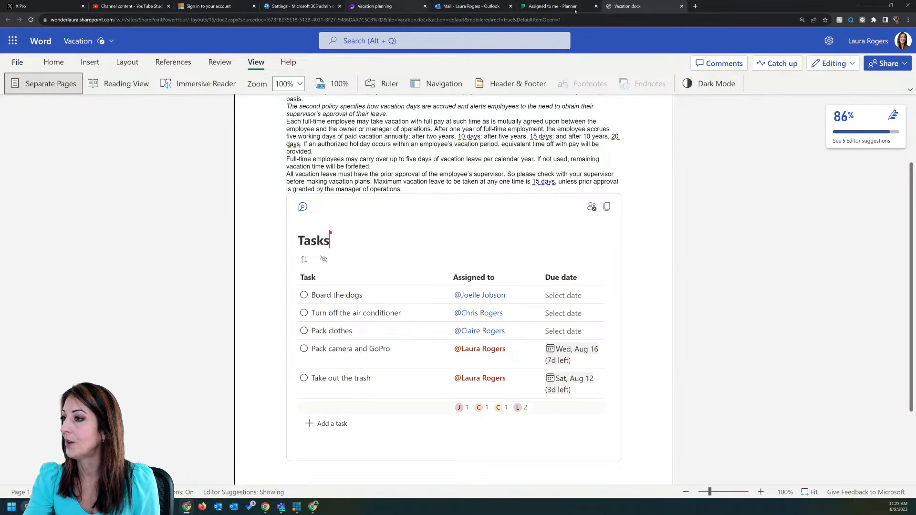
Step: Open teams.microsoft.com in a new browser tab
{"action": "left_click", "coordinate": [695, 6]}
{"action": "type", "text": "teams.microsoft.com"}
{"action": "key", "text": "Return"}
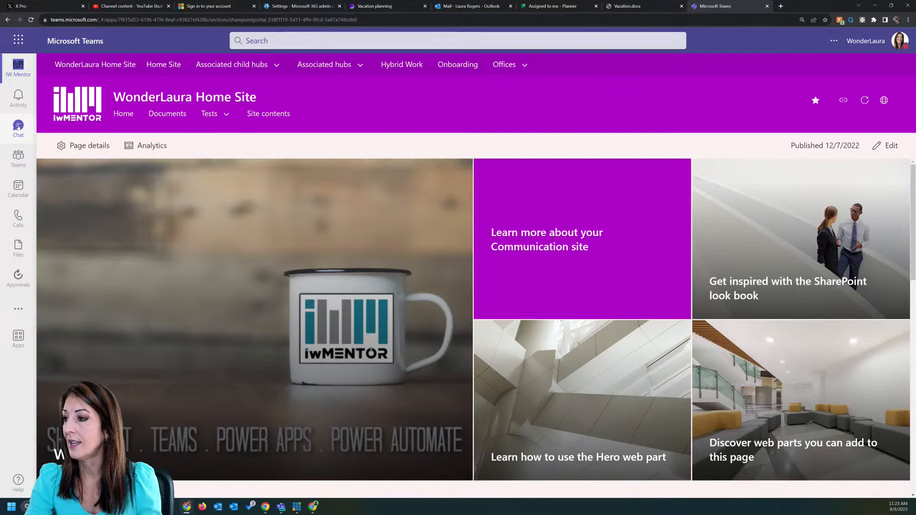
Step: Paste and send the Vacation planning Loop link in the colleague's one-on-one chat
{"action": "left_click", "coordinate": [18, 126]}
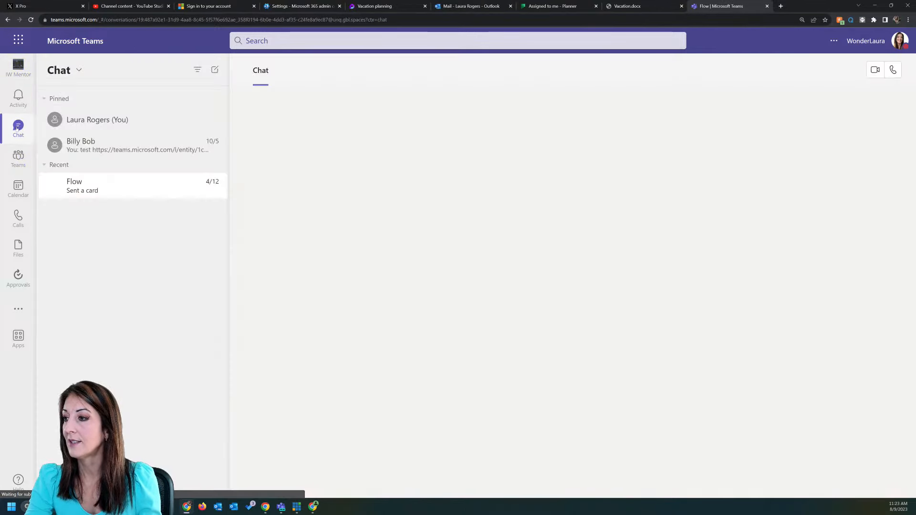
{"action": "left_click", "coordinate": [184, 144]}
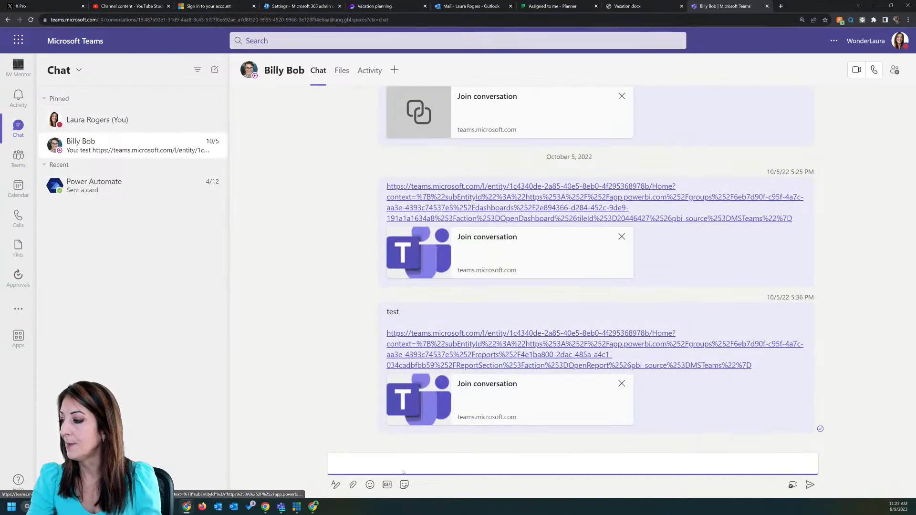
{"action": "key", "text": "ctrl+v"}
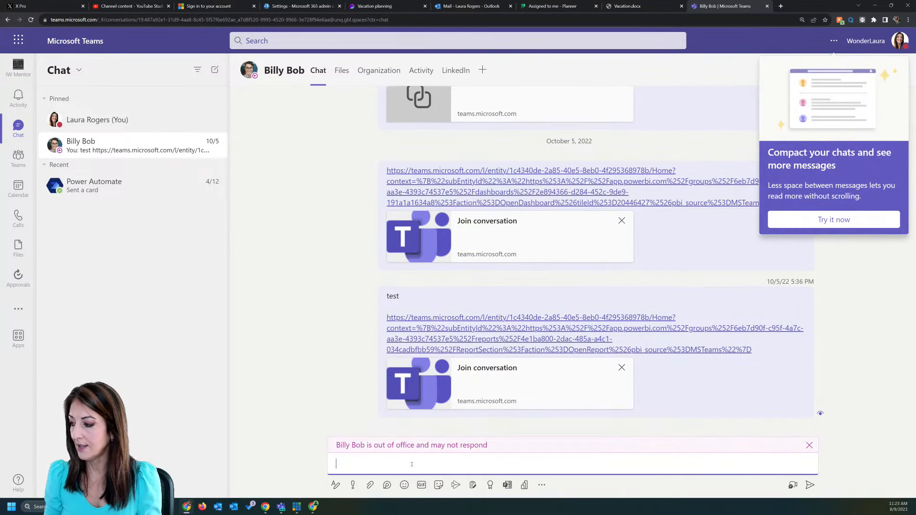
{"action": "key", "text": "Return"}
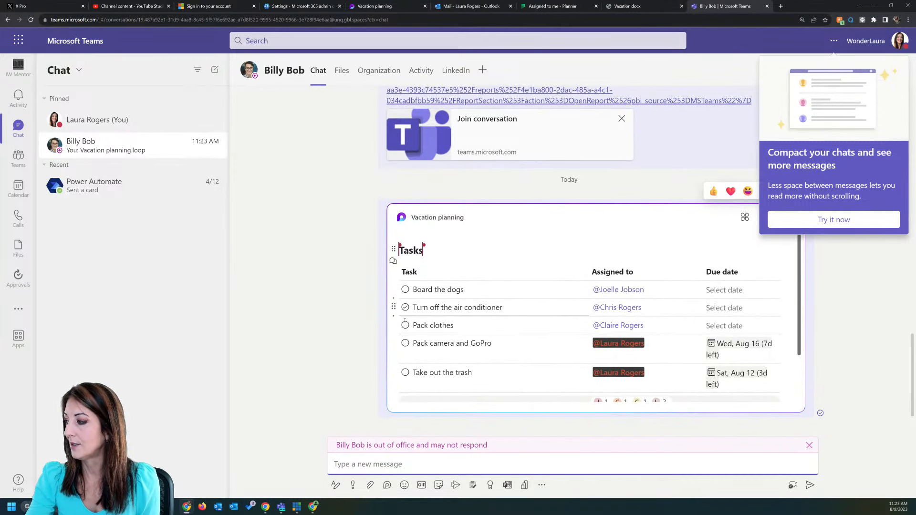
Step: Mark Pack clothes complete and add a new task named 'Vacuum the house'
{"action": "left_click", "coordinate": [405, 325]}
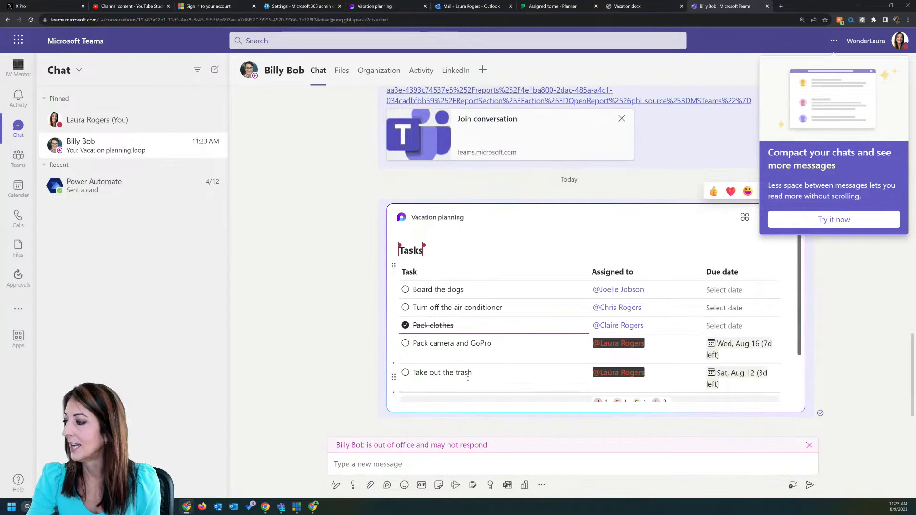
{"action": "scroll", "coordinate": [549, 353], "scroll_direction": "down", "scroll_amount": 2}
{"action": "left_click", "coordinate": [433, 383]}
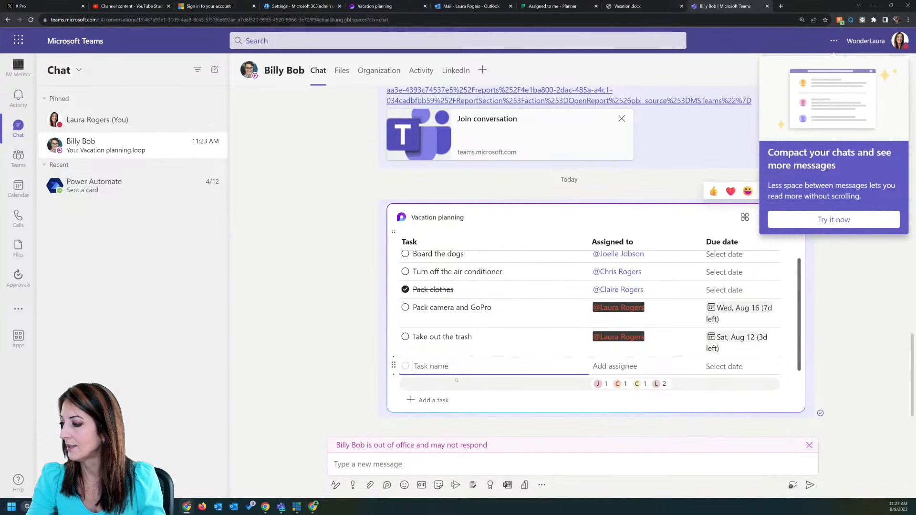
{"action": "scroll", "coordinate": [457, 370], "scroll_direction": "down", "scroll_amount": 2}
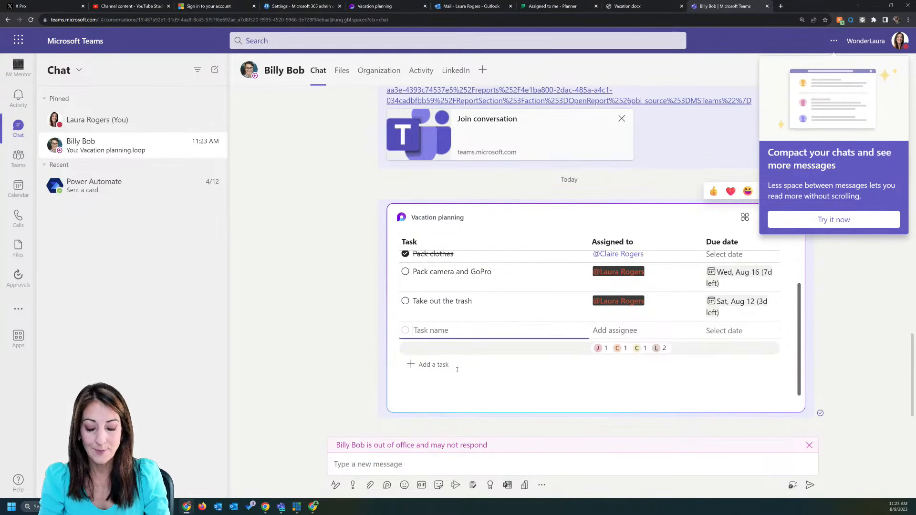
{"action": "type", "text": "Vacuum the house"}
{"action": "left_click", "coordinate": [657, 333]}
{"action": "type", "text": "bill"}
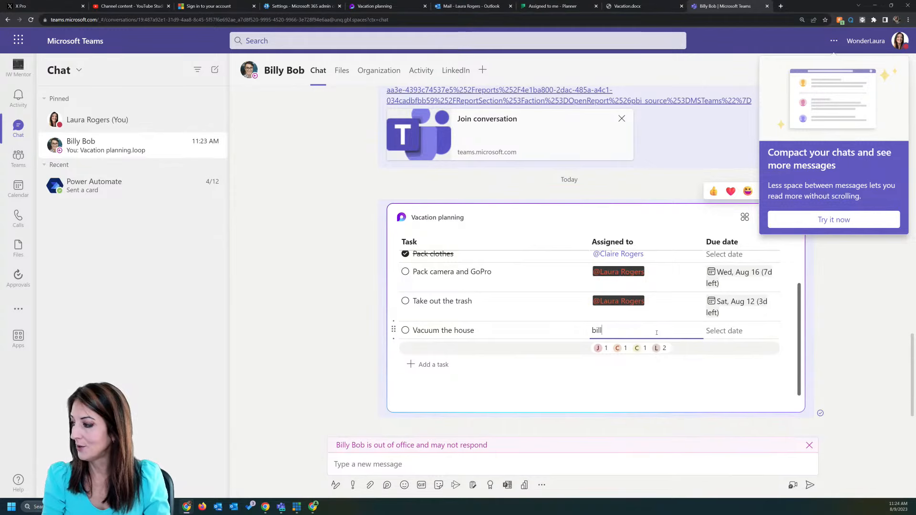
{"action": "key", "text": "BackSpace"}
{"action": "key", "text": "BackSpace"}
{"action": "key", "text": "BackSpace"}
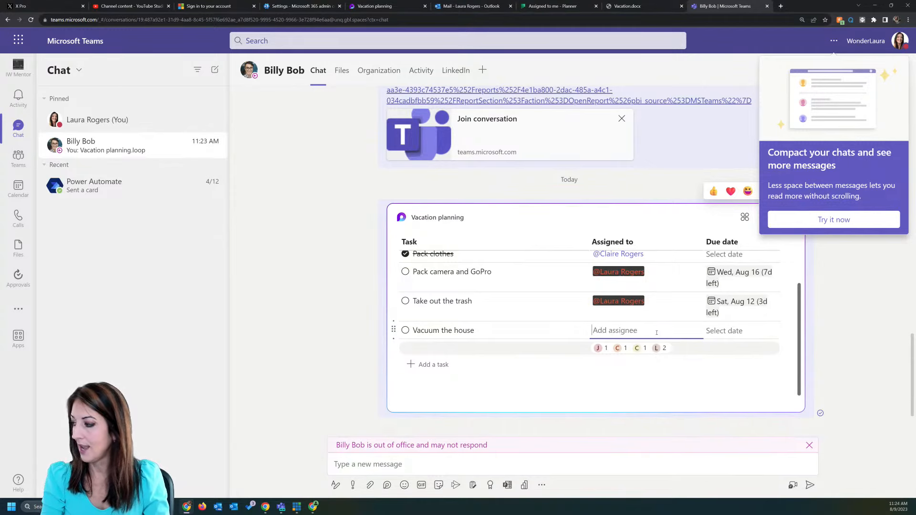
{"action": "type", "text": "@billy"}
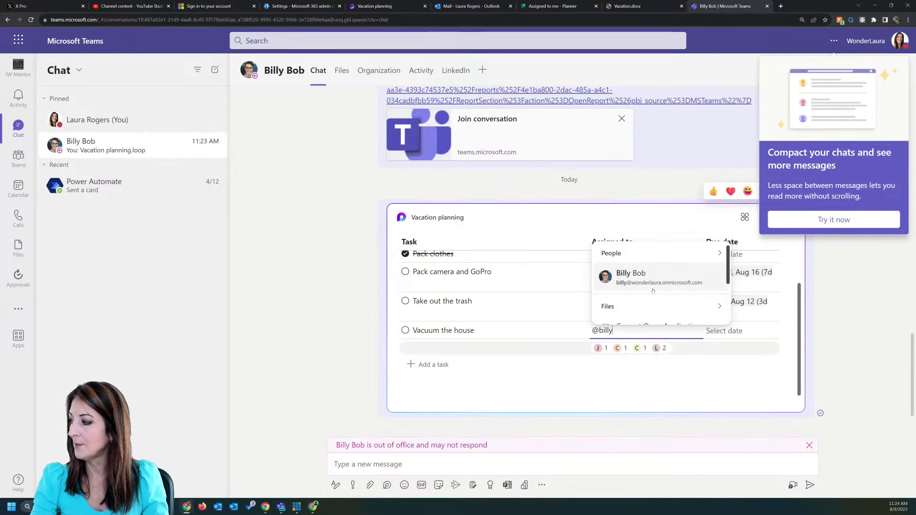
{"action": "left_click", "coordinate": [631, 275]}
{"action": "left_click", "coordinate": [744, 331]}
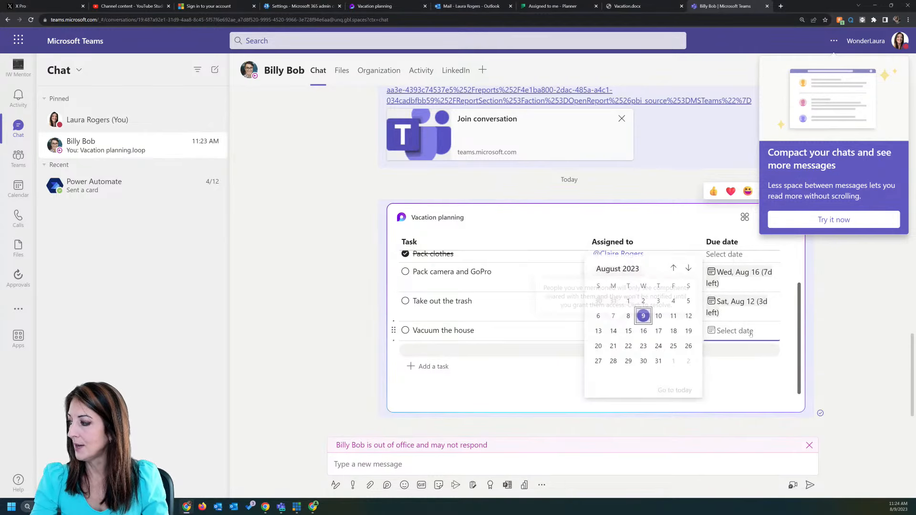
{"action": "left_click", "coordinate": [689, 330]}
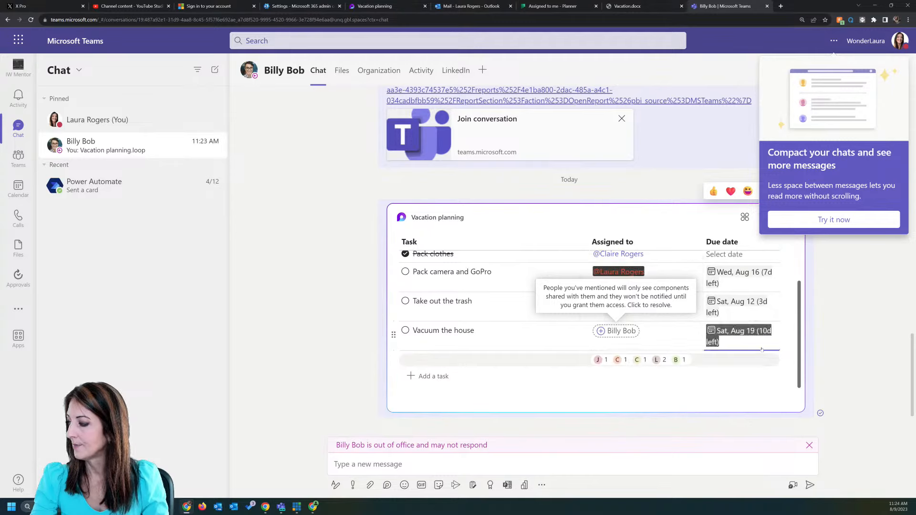
Step: Grant the mentioned colleague access to the task list and switch to the Vacation planning Loop tab
{"action": "left_click", "coordinate": [625, 333]}
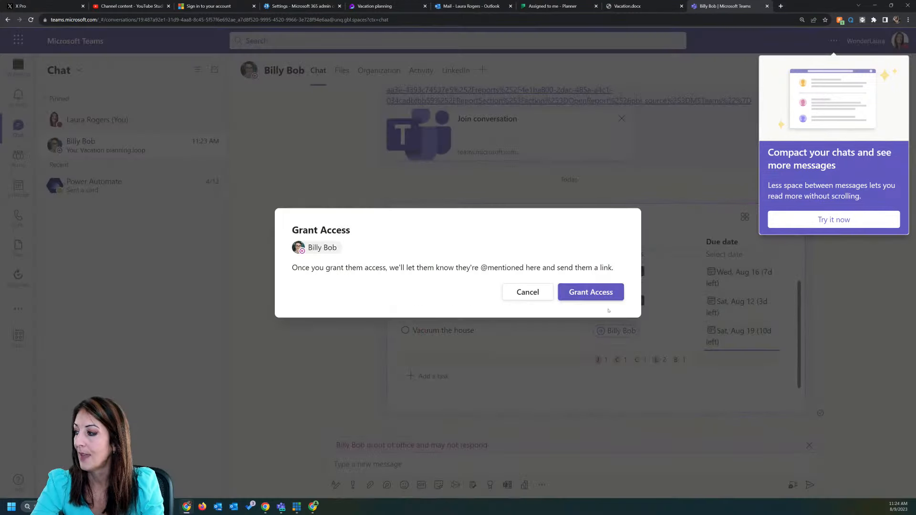
{"action": "left_click", "coordinate": [592, 292]}
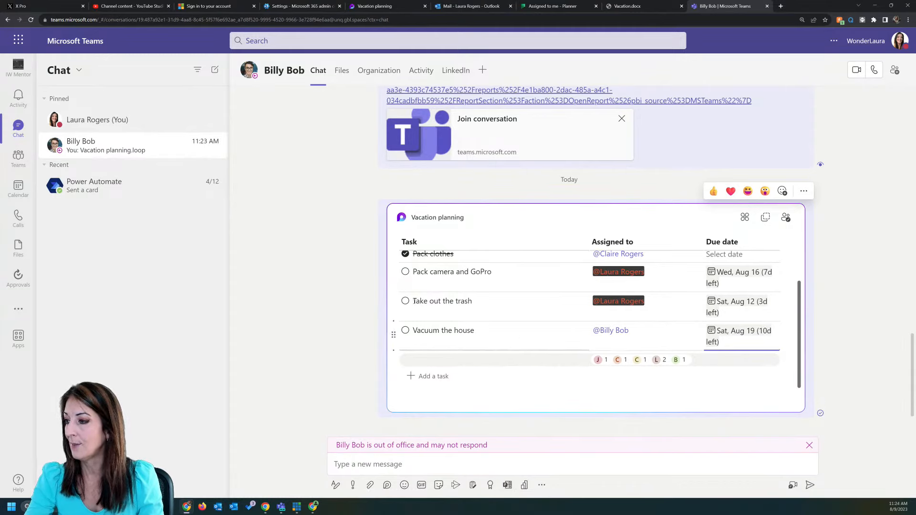
{"action": "left_click", "coordinate": [400, 6]}
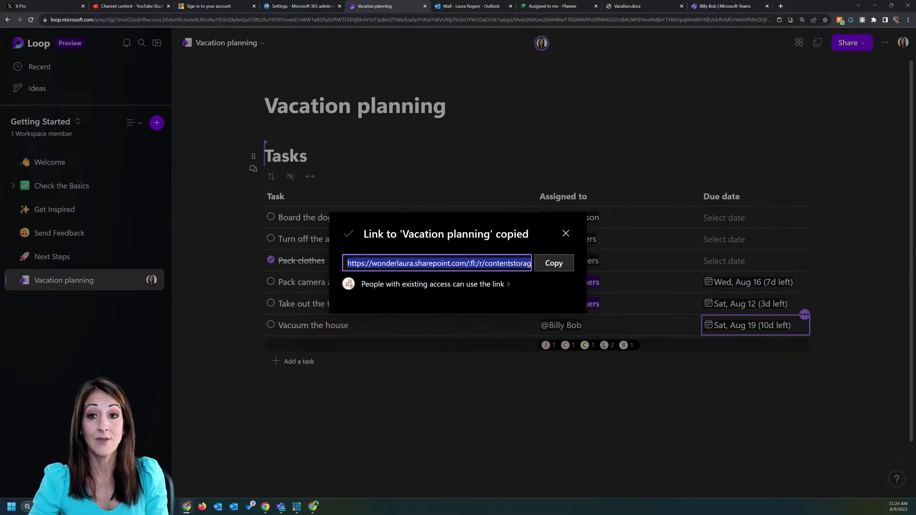
Step: Review the synced tasks in Outlook, Planner and Vacation.docx, then go back to the Teams chat
{"action": "left_click", "coordinate": [468, 6]}
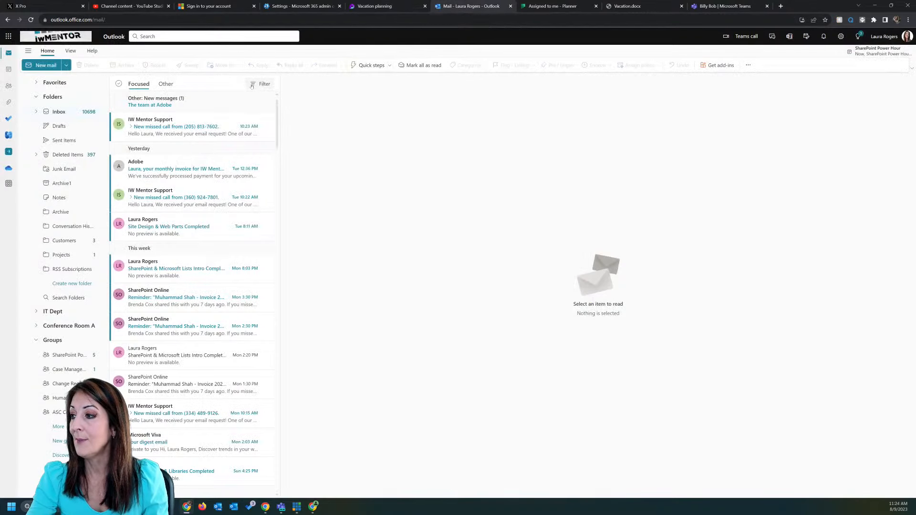
{"action": "left_click", "coordinate": [565, 7]}
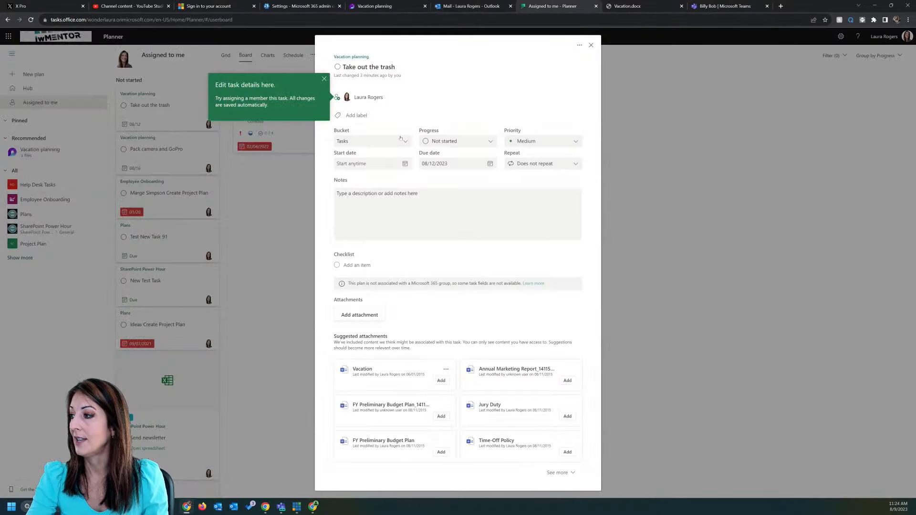
{"action": "left_click", "coordinate": [632, 7]}
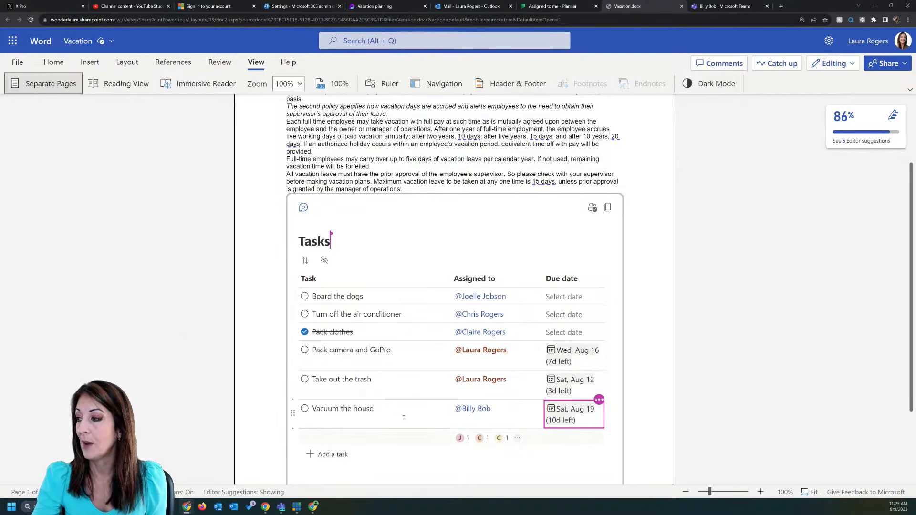
{"action": "left_click", "coordinate": [725, 5]}
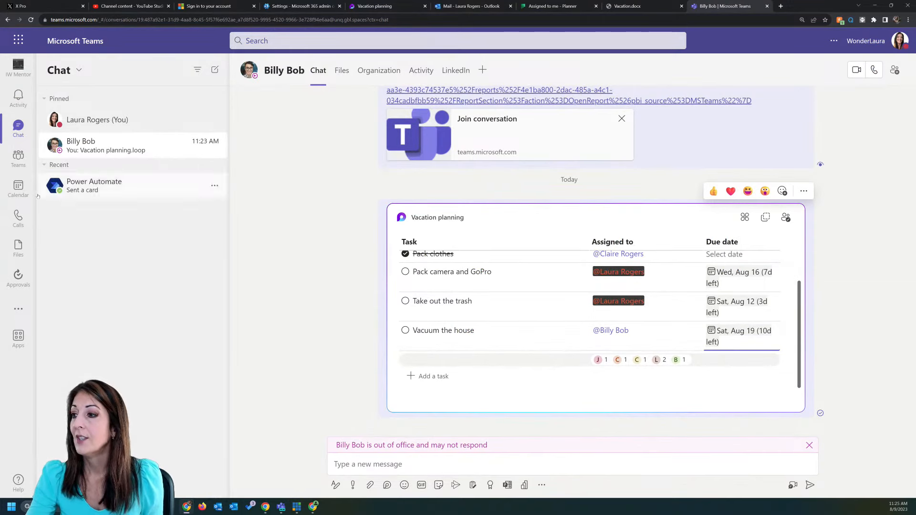
Step: Show the Teams calendar for the August 7–11 work week
{"action": "left_click", "coordinate": [18, 189]}
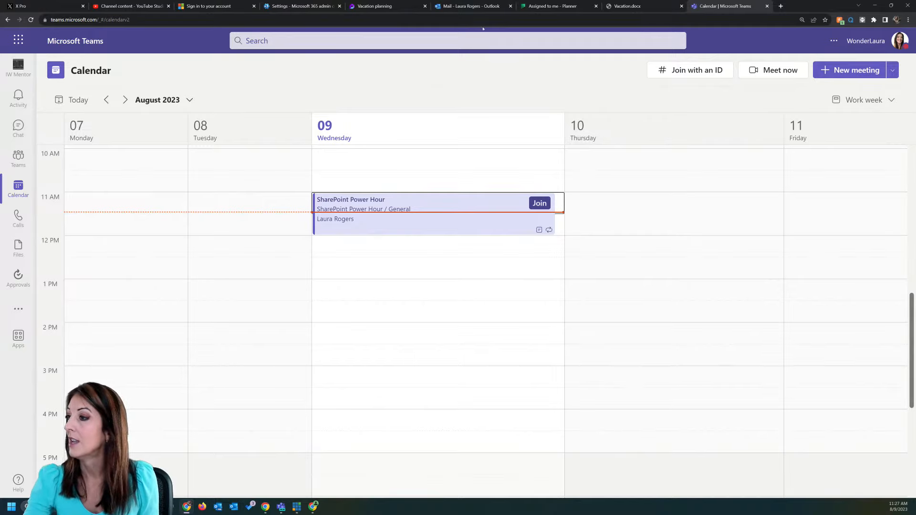
Step: Draft a 'Team meeting' for August 10 with an optional-attendees field, then close it unsaved
{"action": "left_click", "coordinate": [841, 74]}
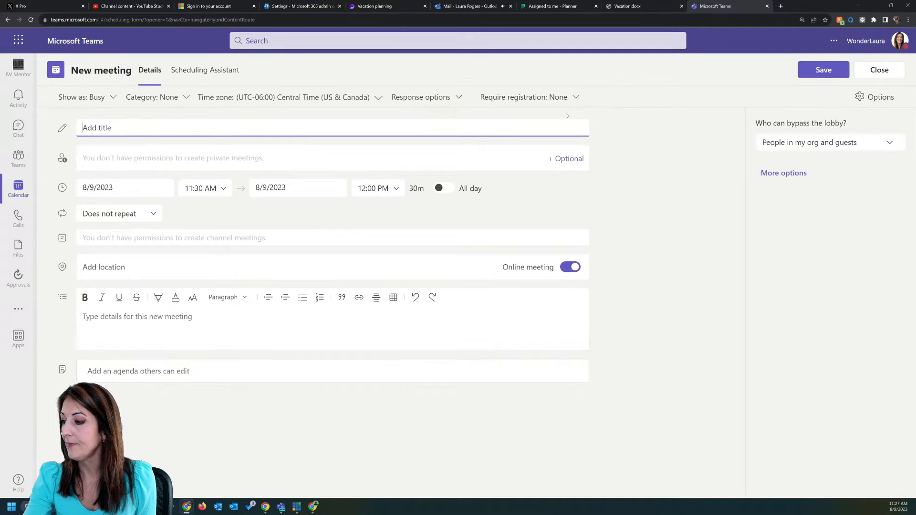
{"action": "type", "text": "M"}
{"action": "key", "text": "BackSpace"}
{"action": "type", "text": "Team meeting"}
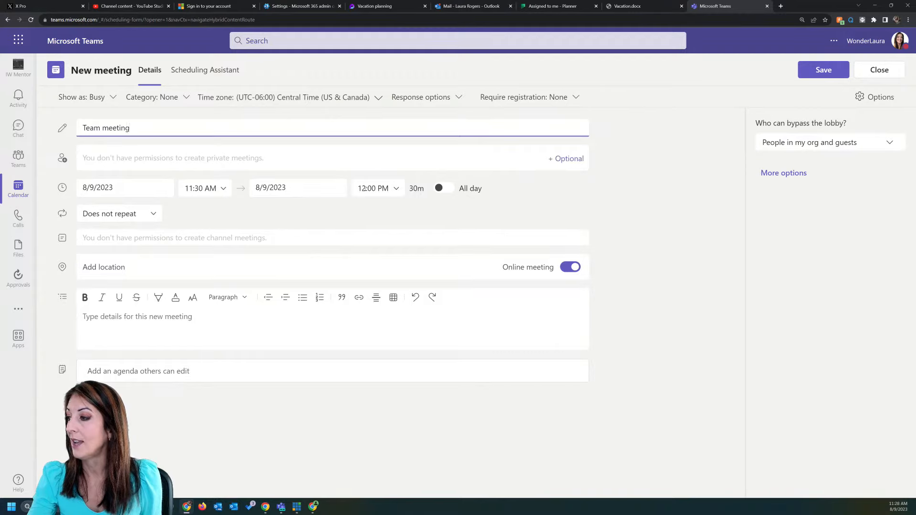
{"action": "left_click", "coordinate": [137, 187]}
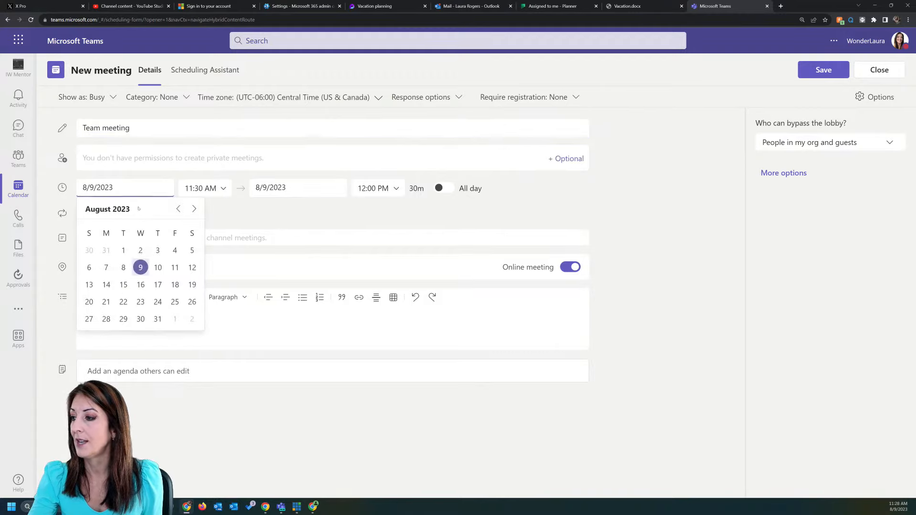
{"action": "left_click", "coordinate": [157, 266]}
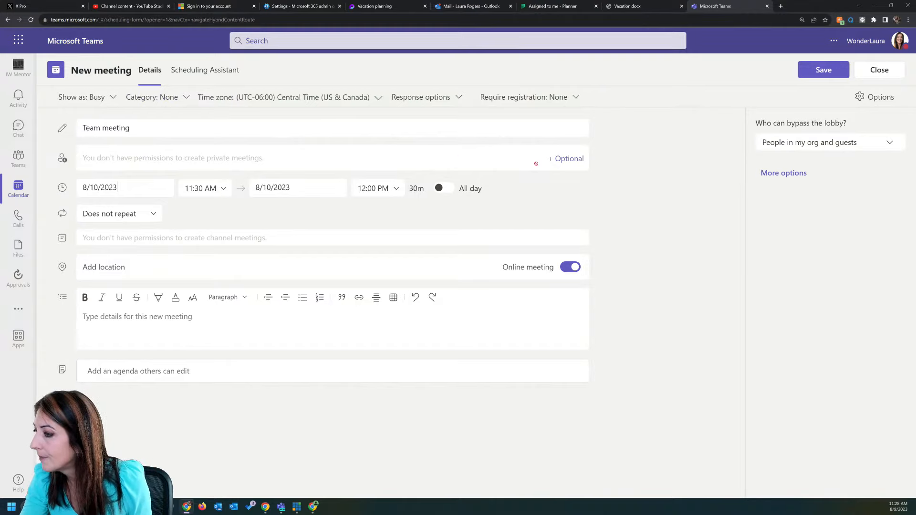
{"action": "left_click", "coordinate": [566, 159]}
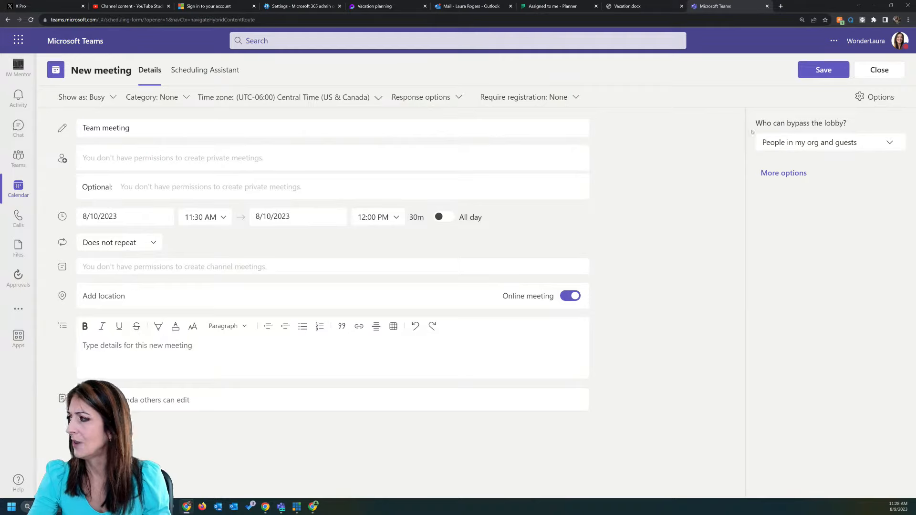
{"action": "left_click", "coordinate": [880, 70]}
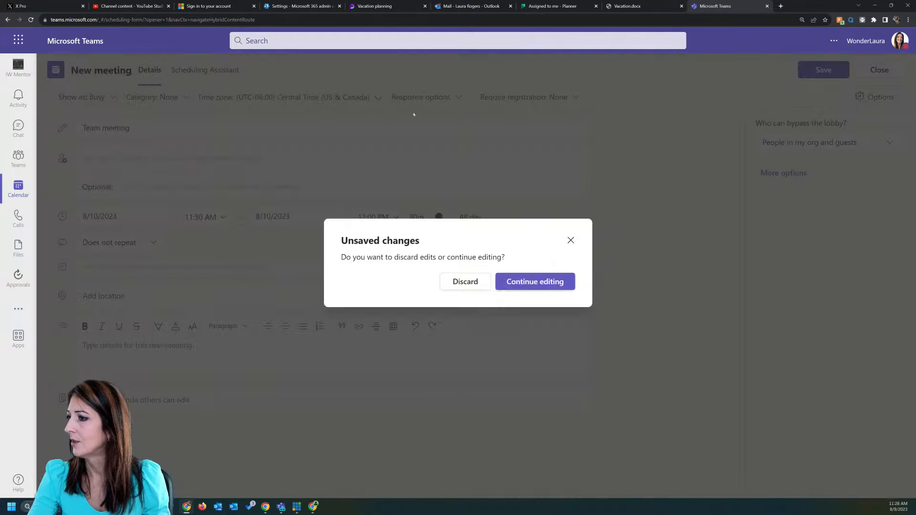
Step: Discard the old draft and start a fresh, untitled new meeting from the calendar
{"action": "left_click", "coordinate": [466, 281]}
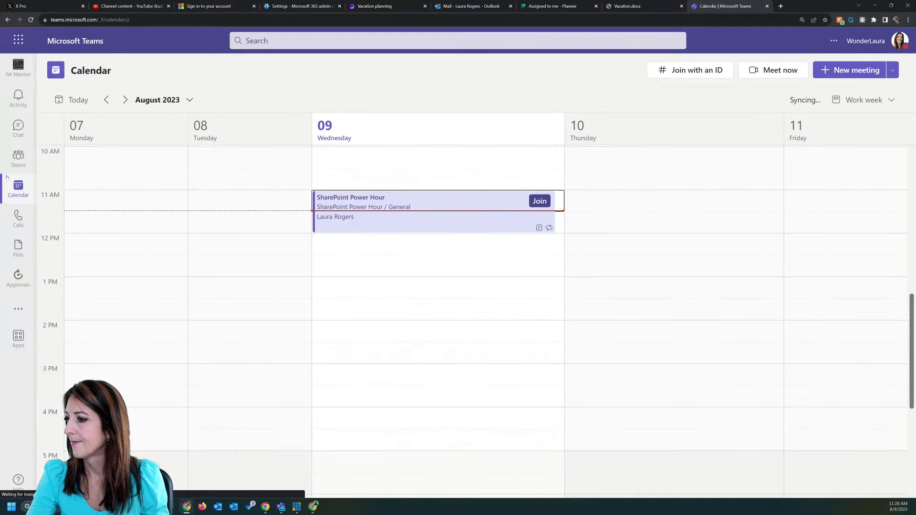
{"action": "left_click", "coordinate": [891, 71]}
{"action": "left_click", "coordinate": [891, 71]}
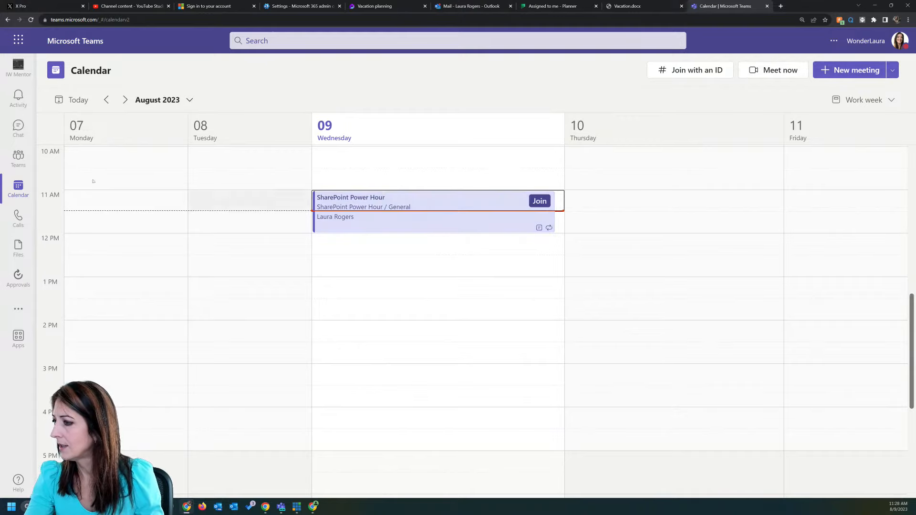
{"action": "left_click", "coordinate": [21, 127]}
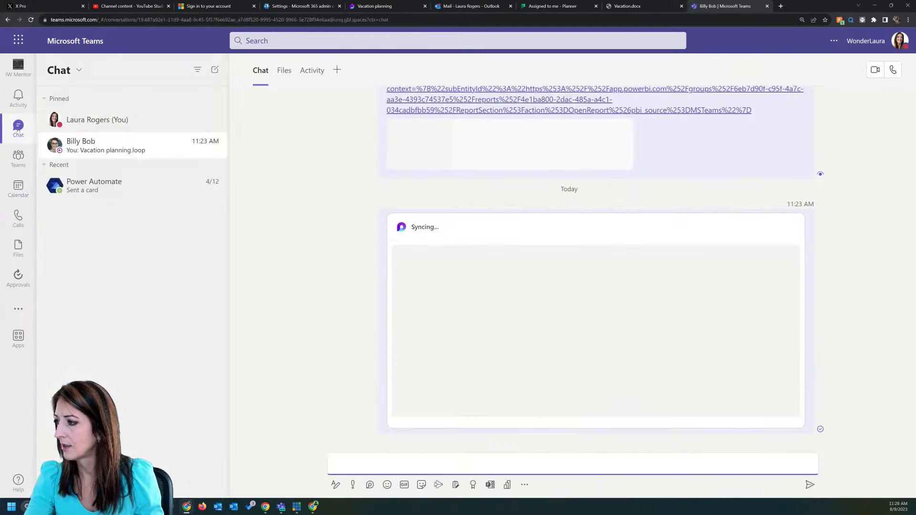
{"action": "left_click", "coordinate": [18, 188]}
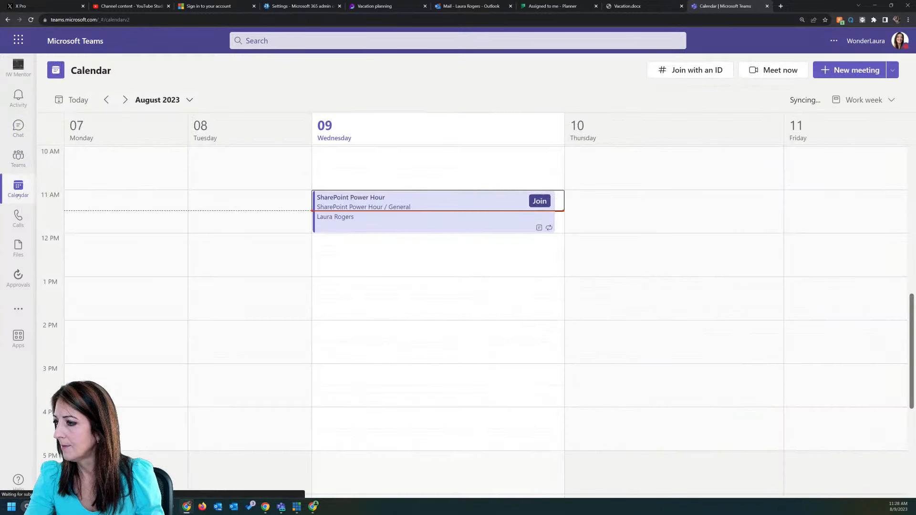
{"action": "left_click", "coordinate": [852, 70]}
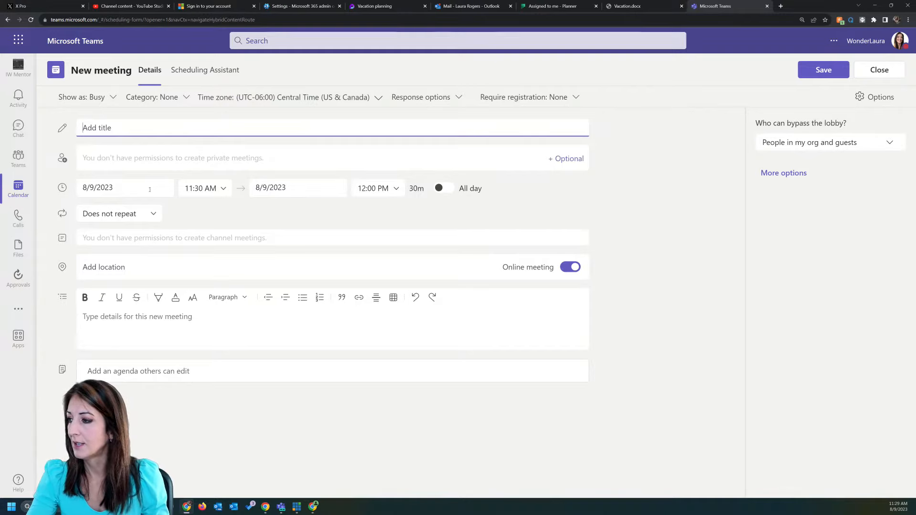
Step: Date the meeting 8/10/2023, title it 'Team meeting', and add an editable Loop agenda
{"action": "left_click", "coordinate": [133, 187]}
{"action": "left_click", "coordinate": [159, 267]}
{"action": "left_click", "coordinate": [127, 128]}
{"action": "type", "text": "Tea"}
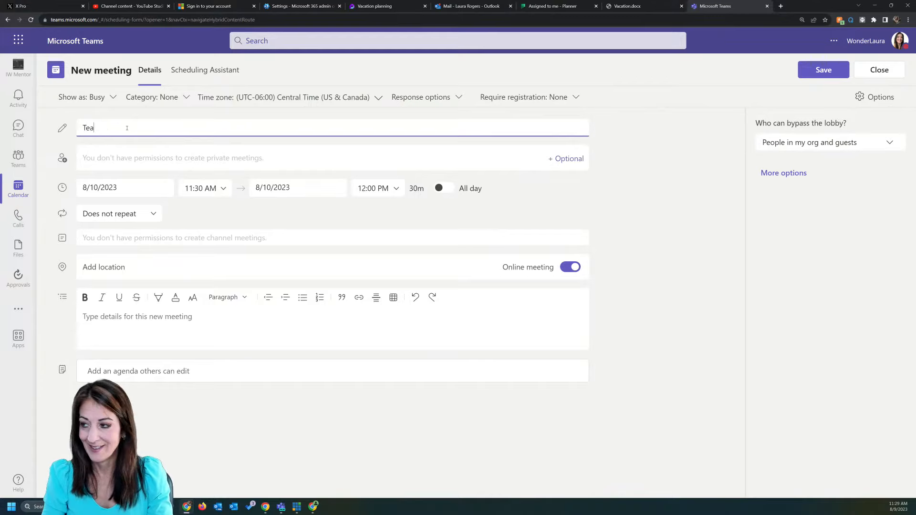
{"action": "type", "text": "m  meeting"}
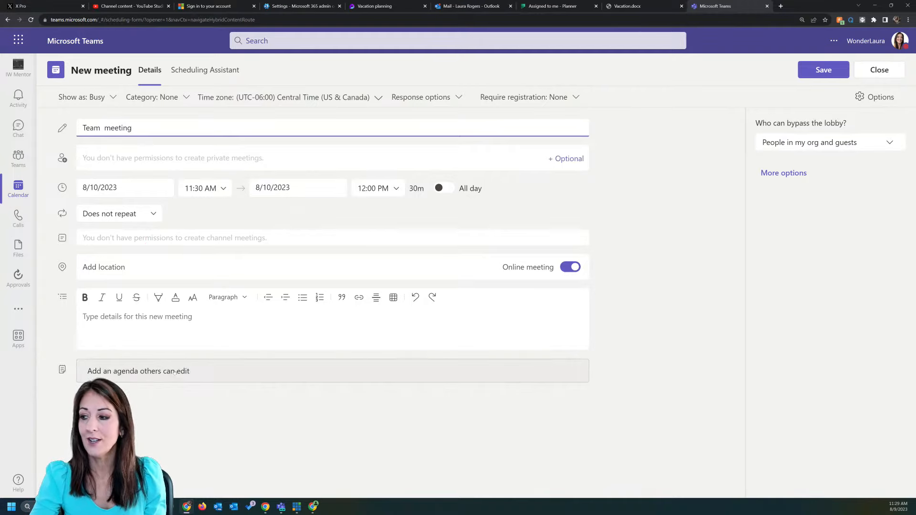
{"action": "left_click", "coordinate": [201, 373]}
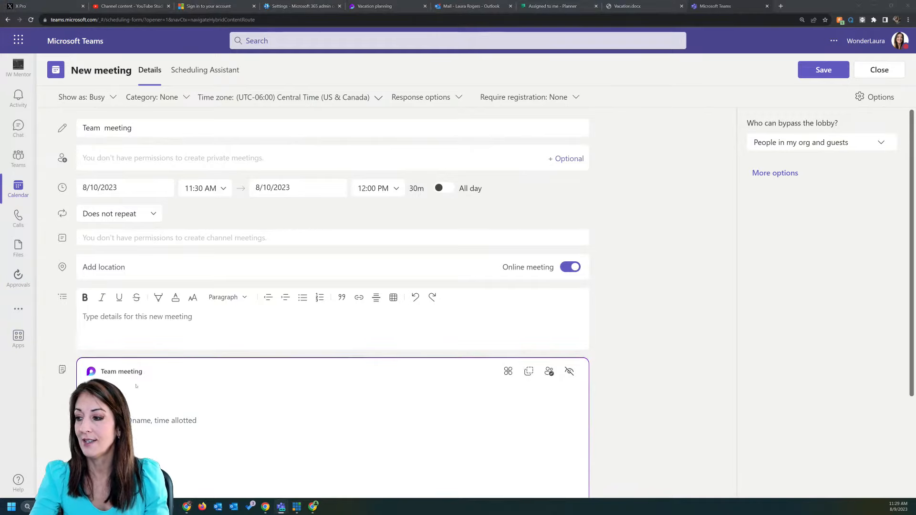
Step: Add agenda items 'First things first', 'Blah second thing' and 'test 3'
{"action": "scroll", "coordinate": [133, 168], "scroll_direction": "down", "scroll_amount": 2}
{"action": "scroll", "coordinate": [133, 167], "scroll_direction": "up", "scroll_amount": 2}
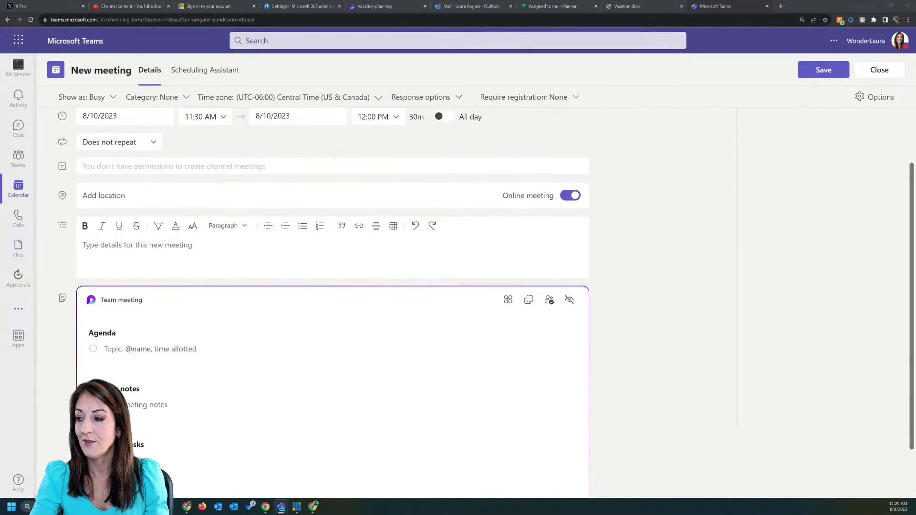
{"action": "left_click", "coordinate": [132, 349]}
{"action": "type", "text": "First things first"}
{"action": "key", "text": "Return"}
{"action": "type", "text": "Blah second thing"}
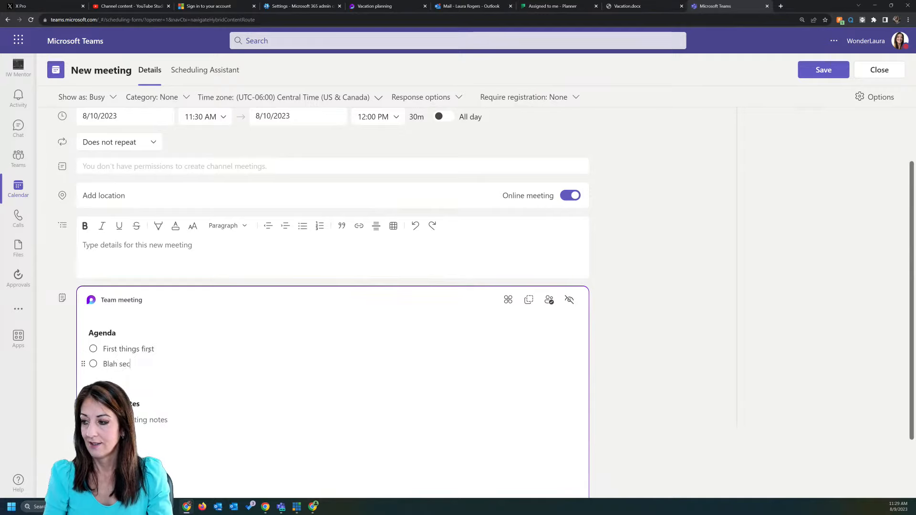
{"action": "key", "text": "Return"}
{"action": "type", "text": "test 3"}
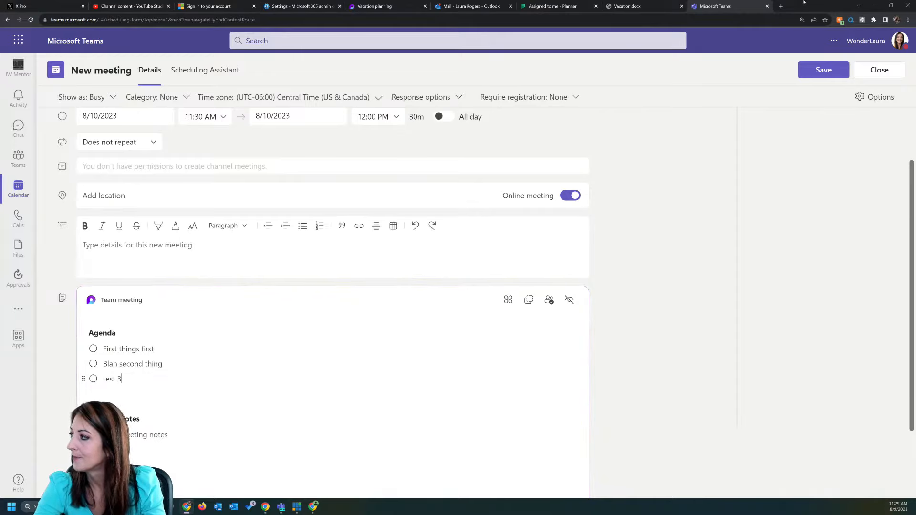
Step: Widen the browser window and add meeting notes 'stuff here' and 'blah'
{"action": "double_click", "coordinate": [772, 12]}
{"action": "left_click_drag", "start_coordinate": [656, 245], "coordinate": [875, 247]}
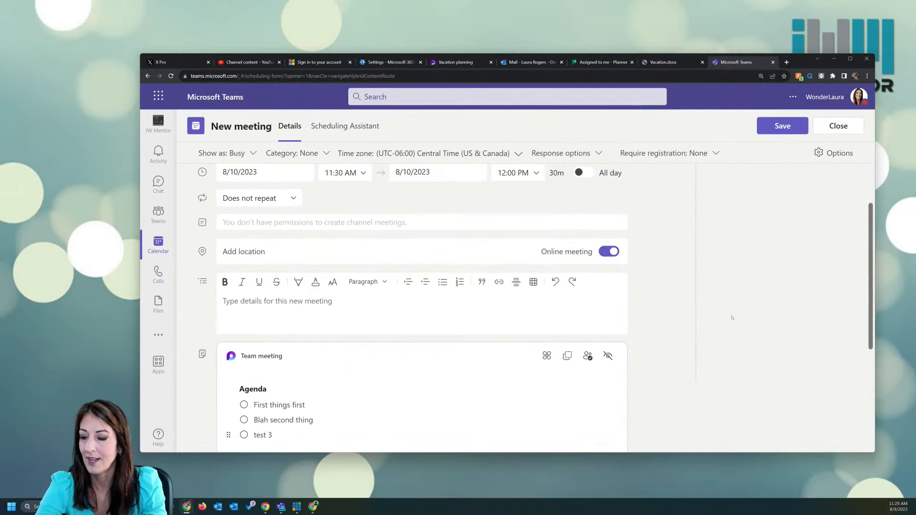
{"action": "scroll", "coordinate": [373, 341], "scroll_direction": "down", "scroll_amount": 3}
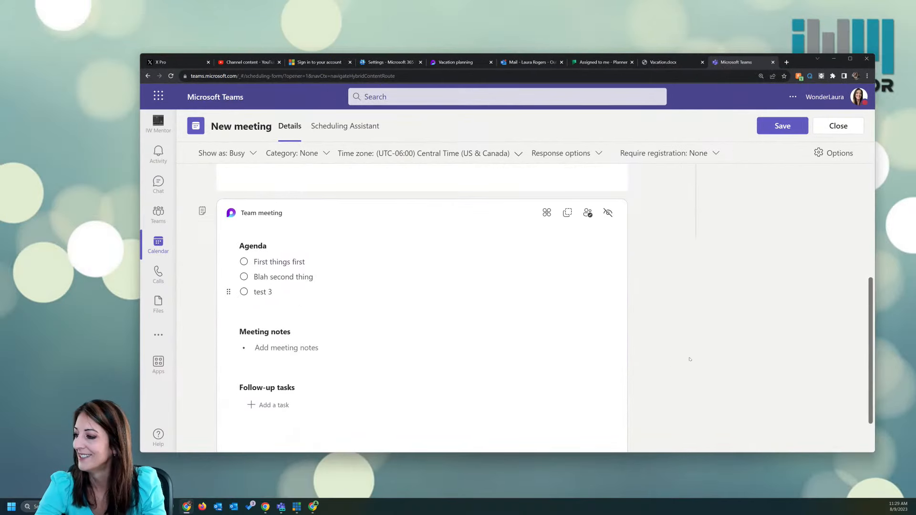
{"action": "left_click", "coordinate": [302, 350]}
{"action": "type", "text": "stuff here"}
{"action": "key", "text": "Return"}
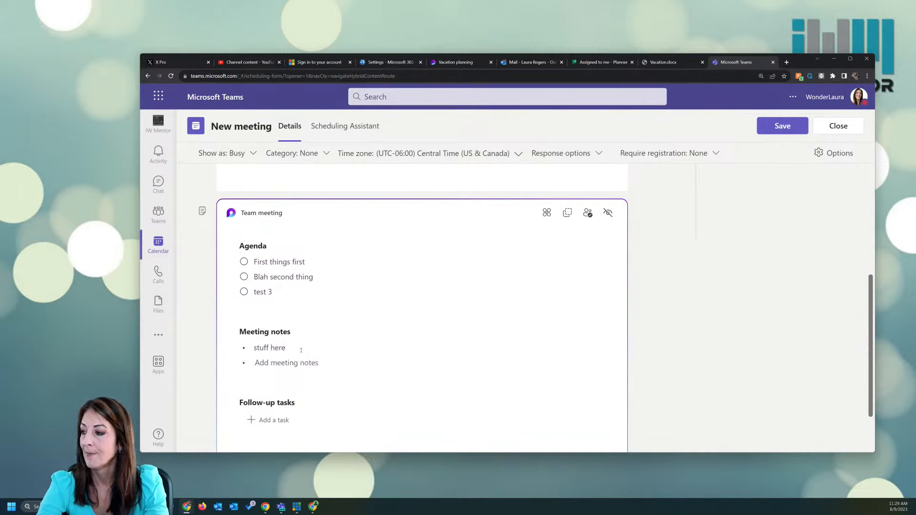
{"action": "type", "text": "blah"}
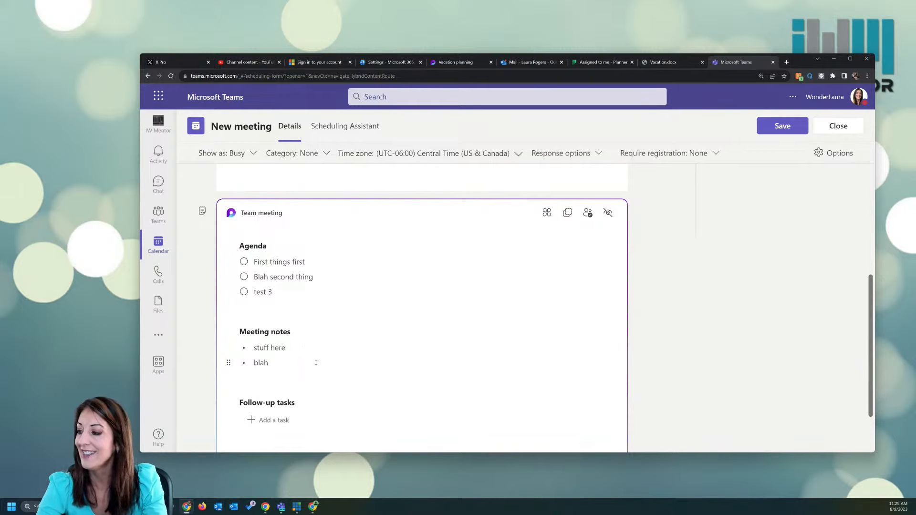
Step: Start a follow-up task table with a first, empty task row
{"action": "scroll", "coordinate": [315, 363], "scroll_direction": "down", "scroll_amount": 1}
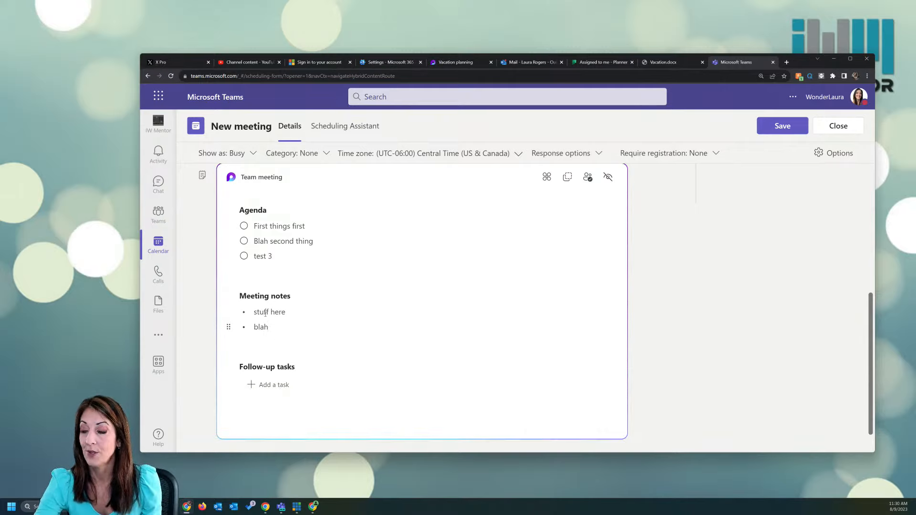
{"action": "left_click", "coordinate": [279, 386]}
{"action": "type", "text": "id"}
{"action": "key", "text": "BackSpace"}
{"action": "key", "text": "BackSpace"}
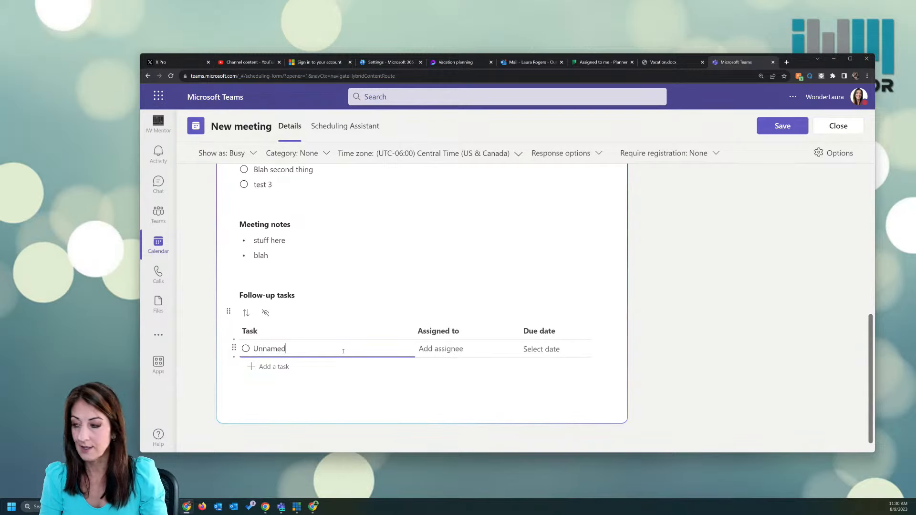
Step: Add tasks 'Write project charter' and 'Set up meeting with customer', each assigned to a teammate
{"action": "key", "text": "BackSpace"}
{"action": "key", "text": "BackSpace"}
{"action": "key", "text": "BackSpace"}
{"action": "key", "text": "BackSpace"}
{"action": "key", "text": "BackSpace"}
{"action": "key", "text": "BackSpace"}
{"action": "key", "text": "BackSpace"}
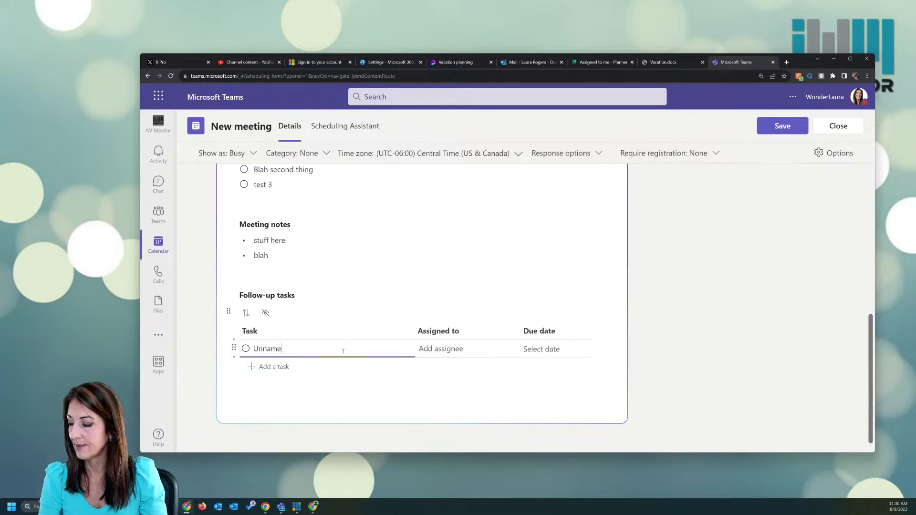
{"action": "type", "text": "Write project "}
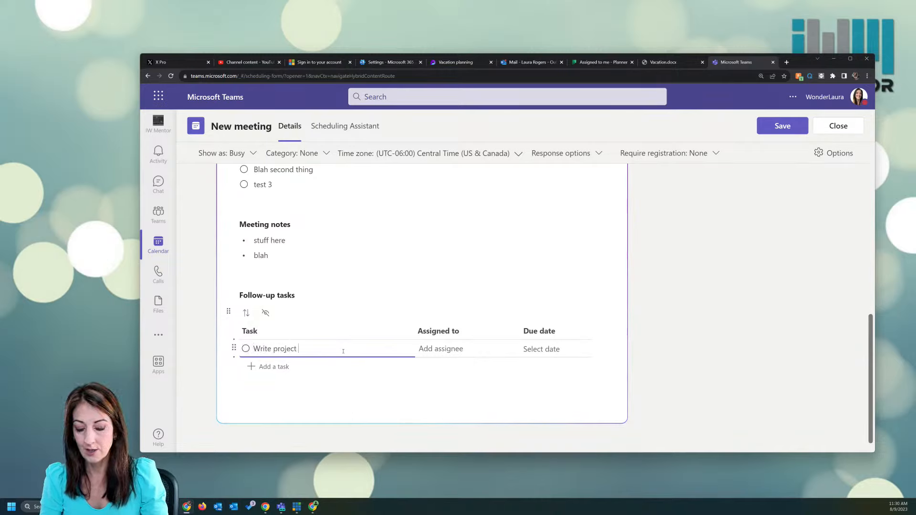
{"action": "type", "text": "charter"}
{"action": "key", "text": "Tab"}
{"action": "type", "text": "jo"}
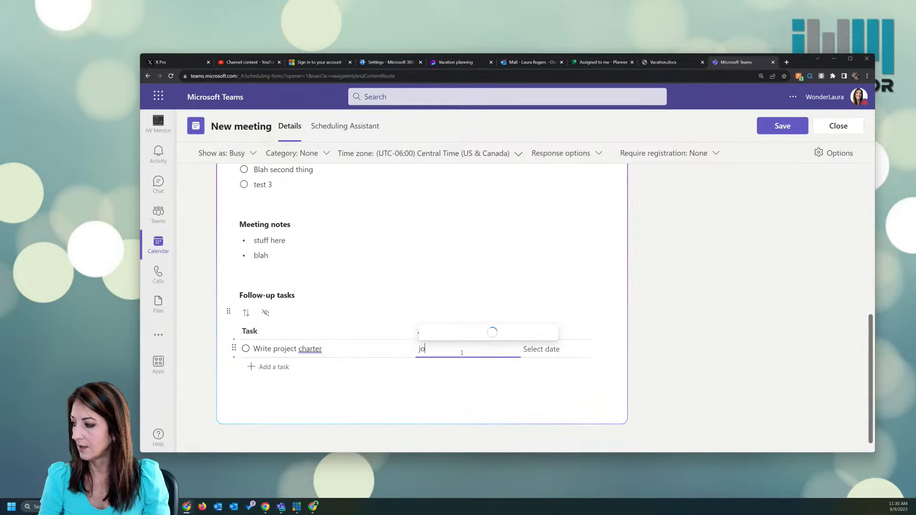
{"action": "key", "text": "Return"}
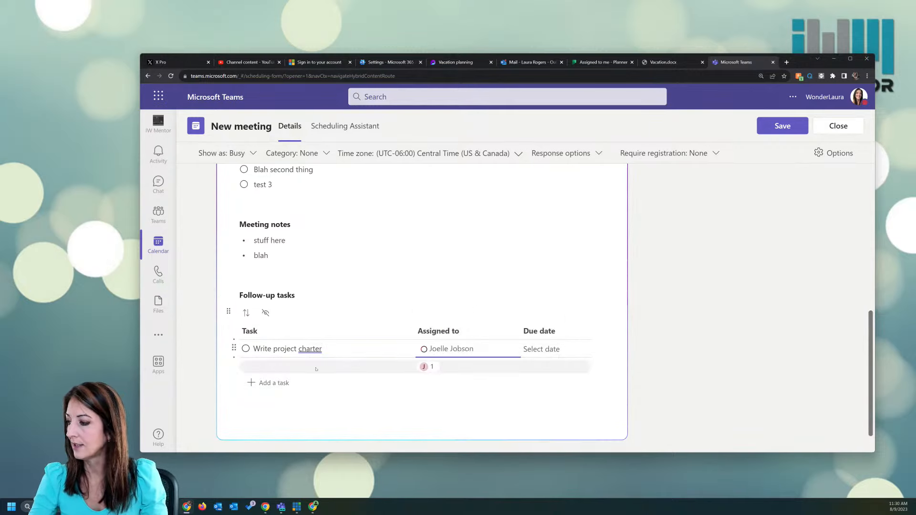
{"action": "left_click", "coordinate": [274, 383]}
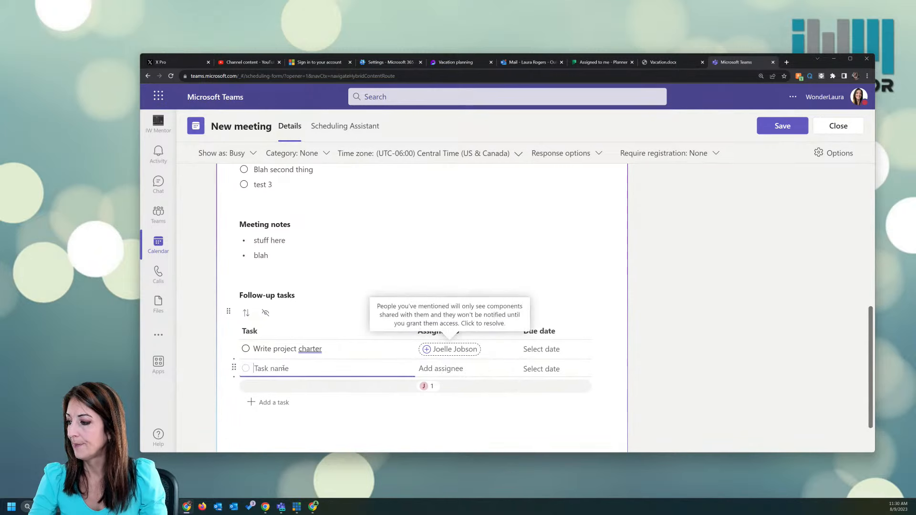
{"action": "type", "text": "Set up meeting with customer"}
{"action": "left_click", "coordinate": [431, 368]}
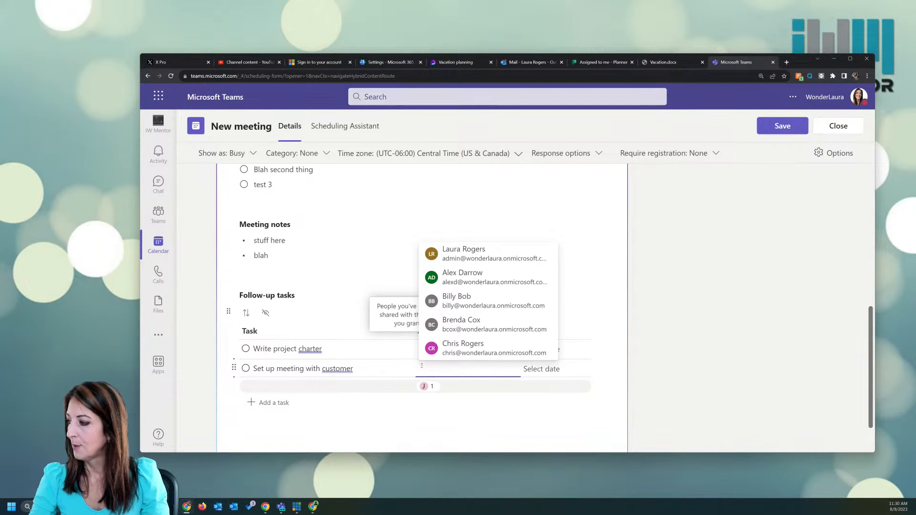
{"action": "left_click", "coordinate": [458, 301]}
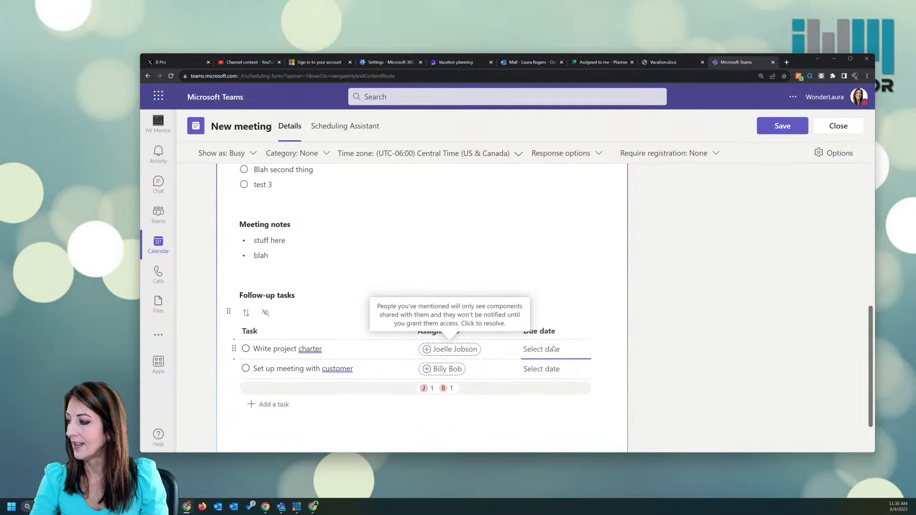
Step: Set the tasks due Aug 11 and Aug 31, then bring up the assignees' grant-access prompt
{"action": "left_click", "coordinate": [553, 348]}
{"action": "left_click", "coordinate": [592, 256]}
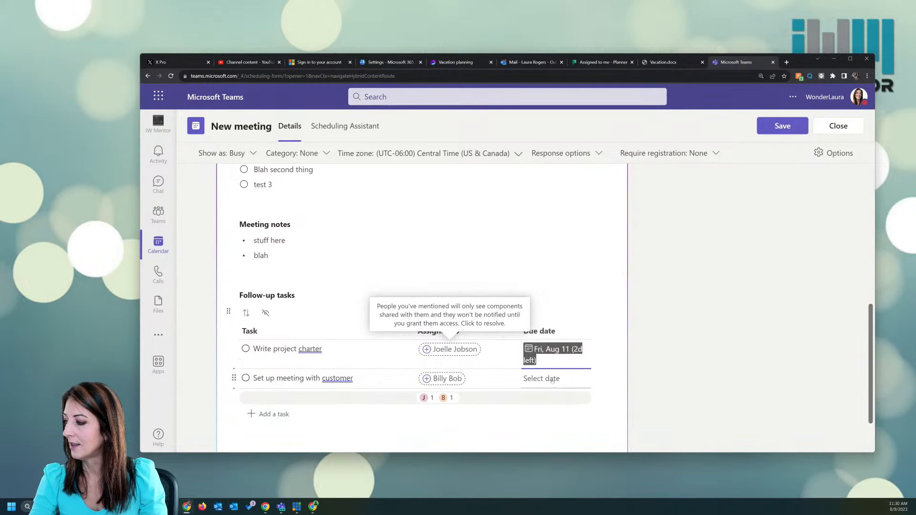
{"action": "left_click", "coordinate": [552, 379]}
{"action": "left_click", "coordinate": [578, 331]}
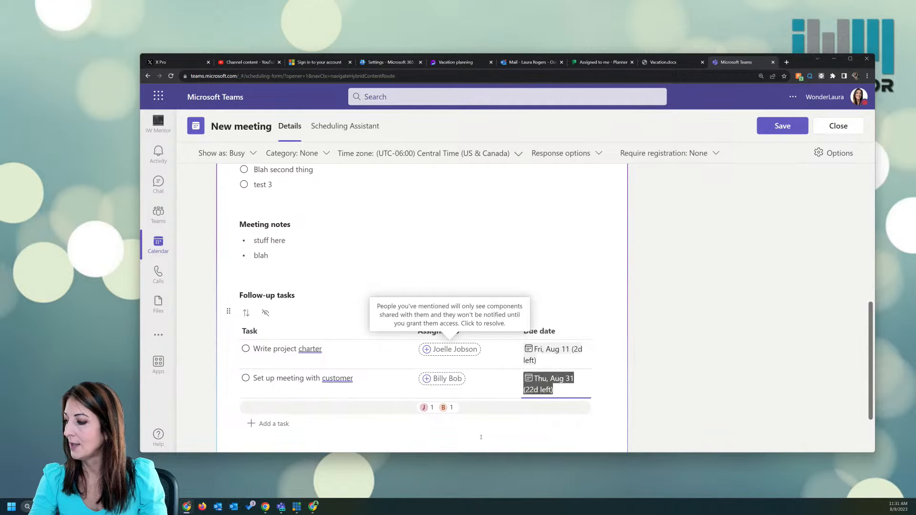
{"action": "left_click", "coordinate": [446, 349]}
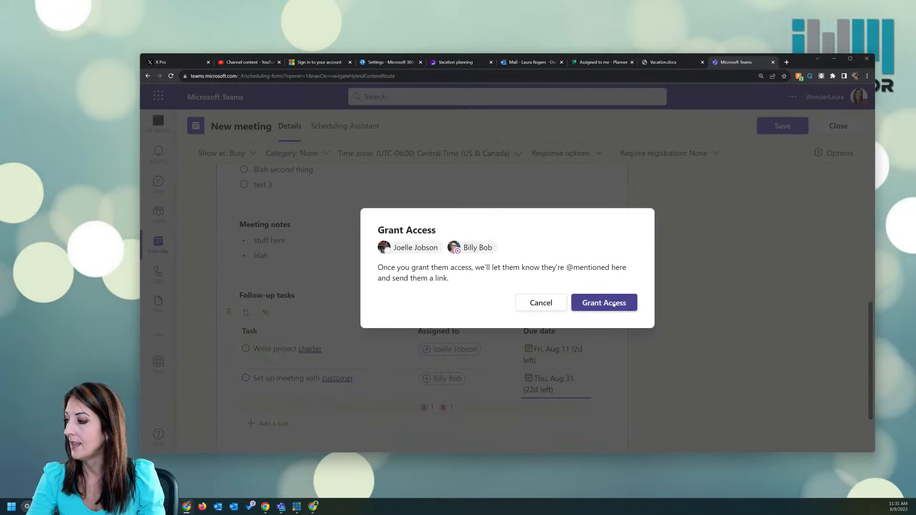
Step: Grant the two assignees access and save the Team meeting for Thursday, August 10
{"action": "left_click", "coordinate": [614, 304]}
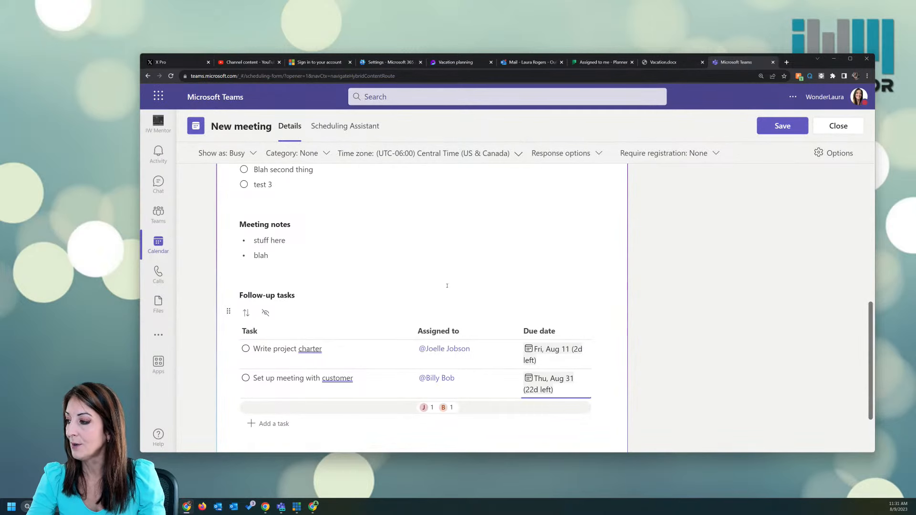
{"action": "scroll", "coordinate": [775, 225], "scroll_direction": "up", "scroll_amount": 10}
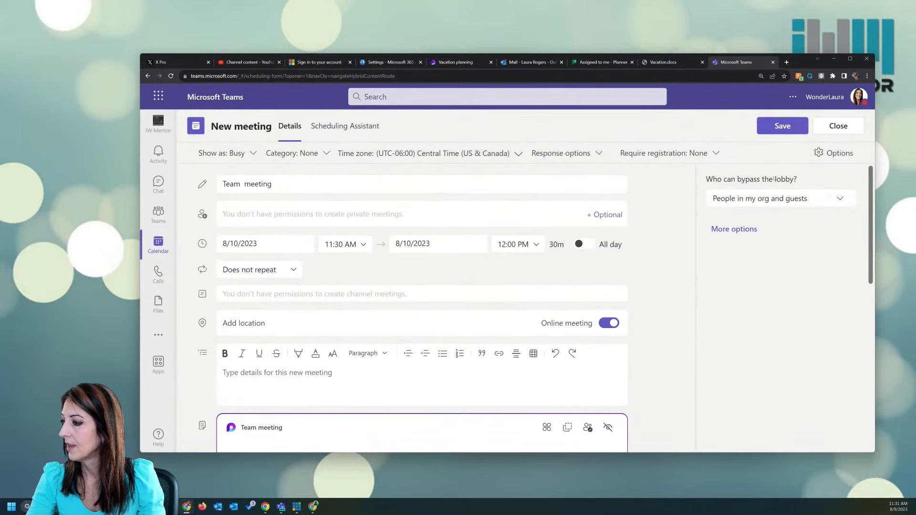
{"action": "left_click", "coordinate": [781, 127]}
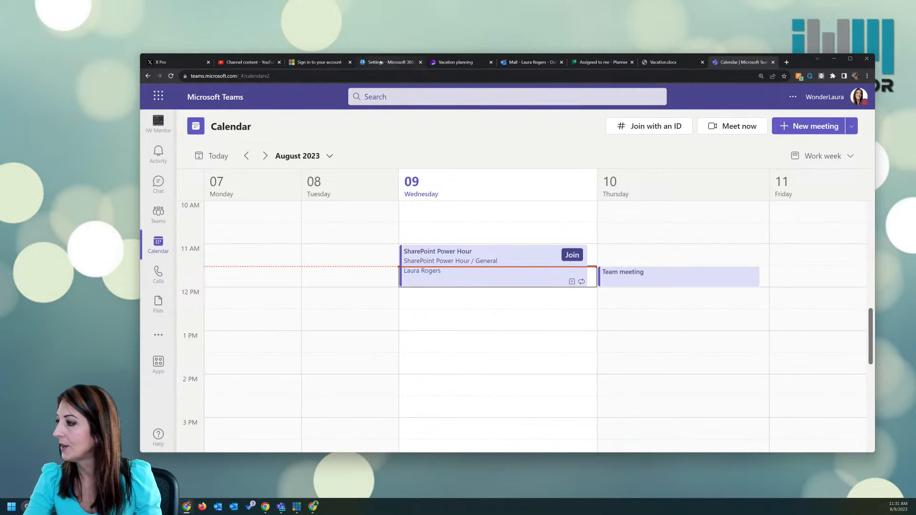
Step: Open the Team meeting on Thursday the 10th from Outlook's August calendar
{"action": "left_click", "coordinate": [546, 62]}
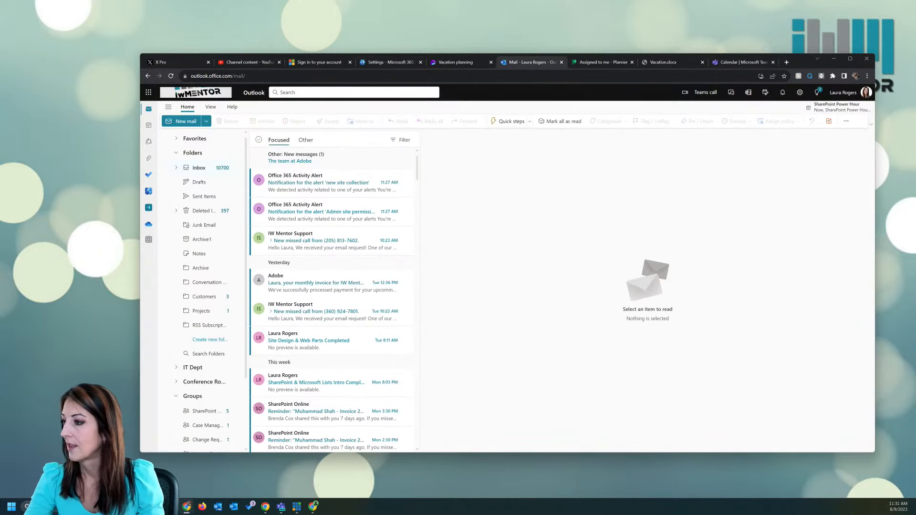
{"action": "left_click", "coordinate": [148, 125]}
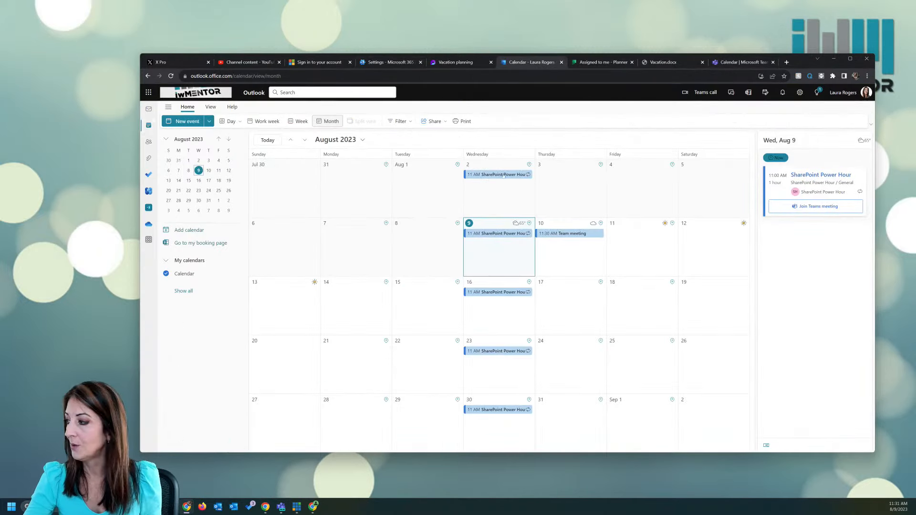
{"action": "double_click", "coordinate": [571, 234]}
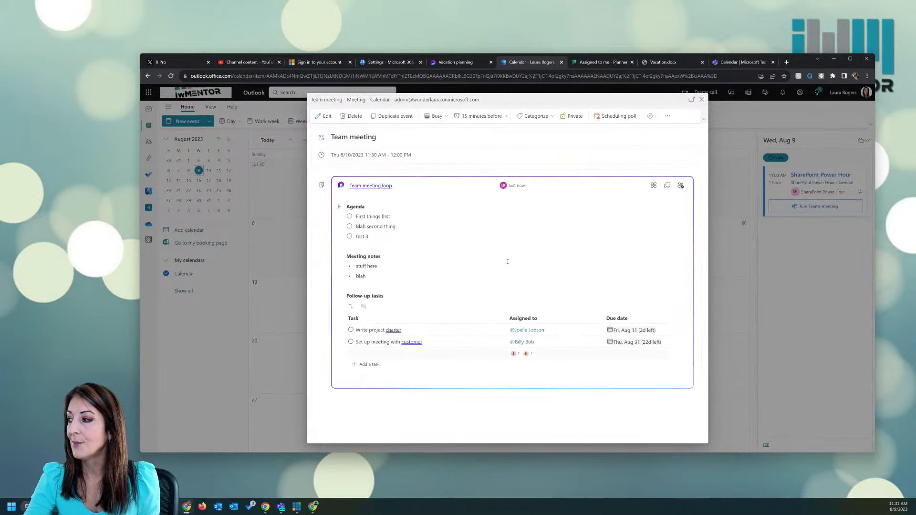
Step: Add an 'add more things' task assigned to the organizer and sync it to Planner
{"action": "left_click", "coordinate": [377, 365]}
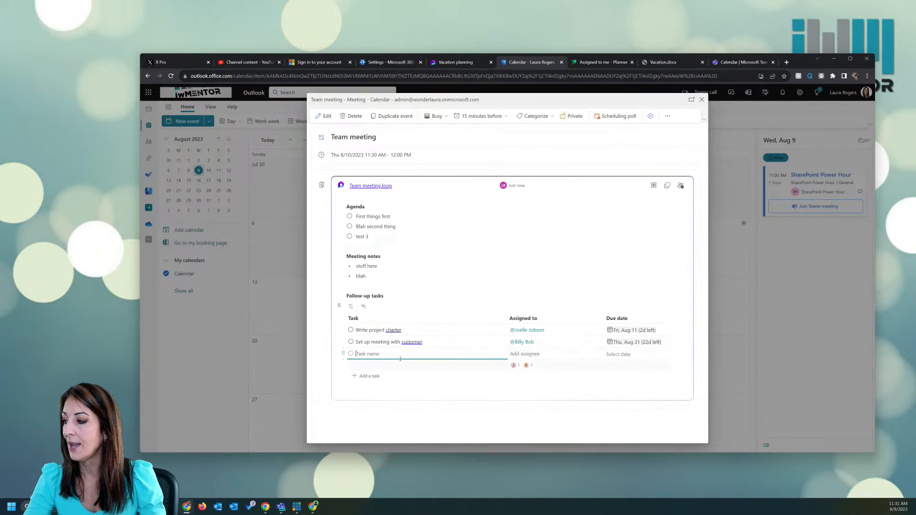
{"action": "type", "text": "add more things"}
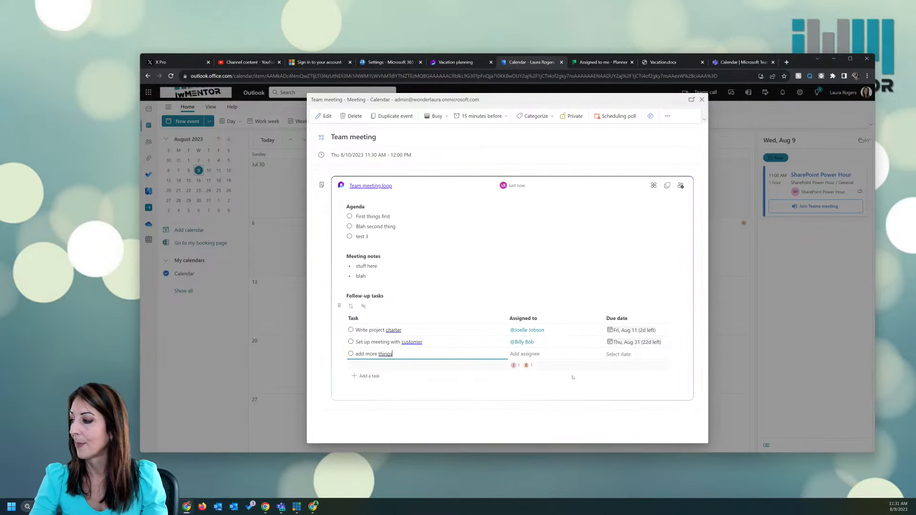
{"action": "left_click", "coordinate": [555, 354]}
{"action": "type", "text": "a"}
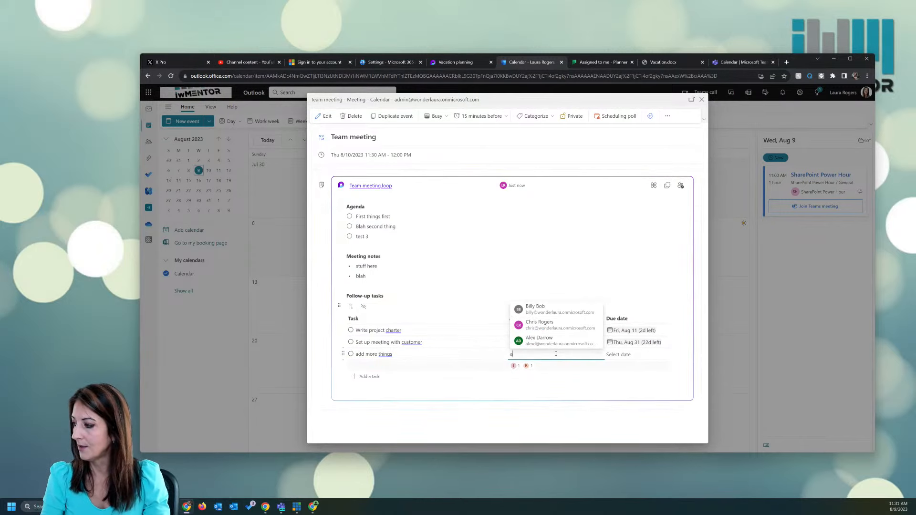
{"action": "type", "text": "dmin"}
{"action": "left_click", "coordinate": [558, 341]}
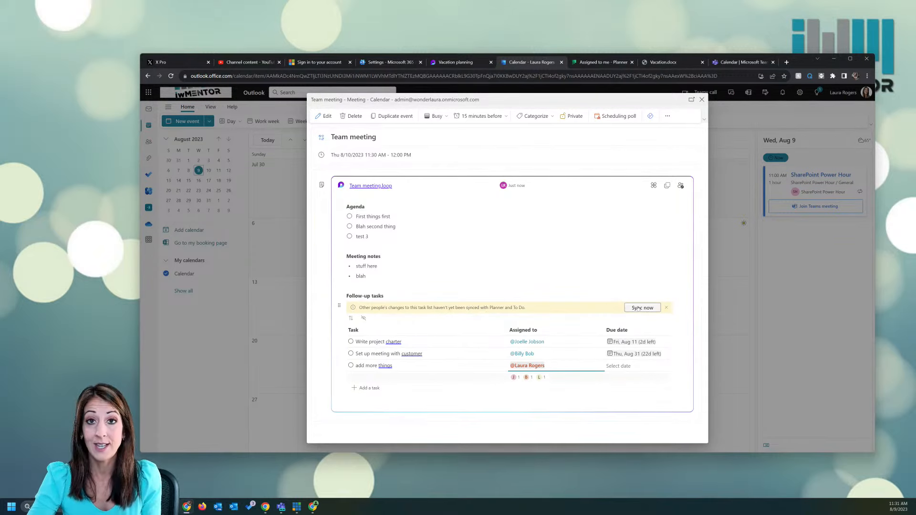
{"action": "left_click", "coordinate": [638, 309]}
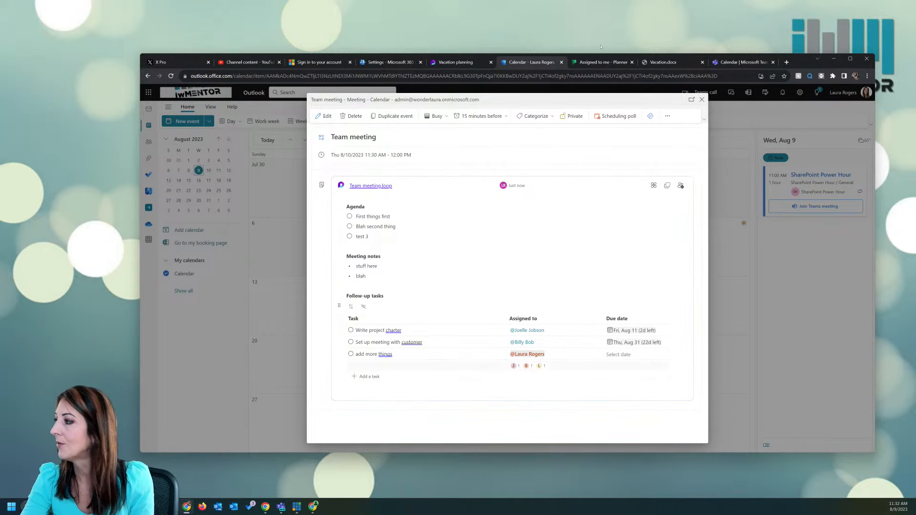
{"action": "left_click", "coordinate": [602, 62]}
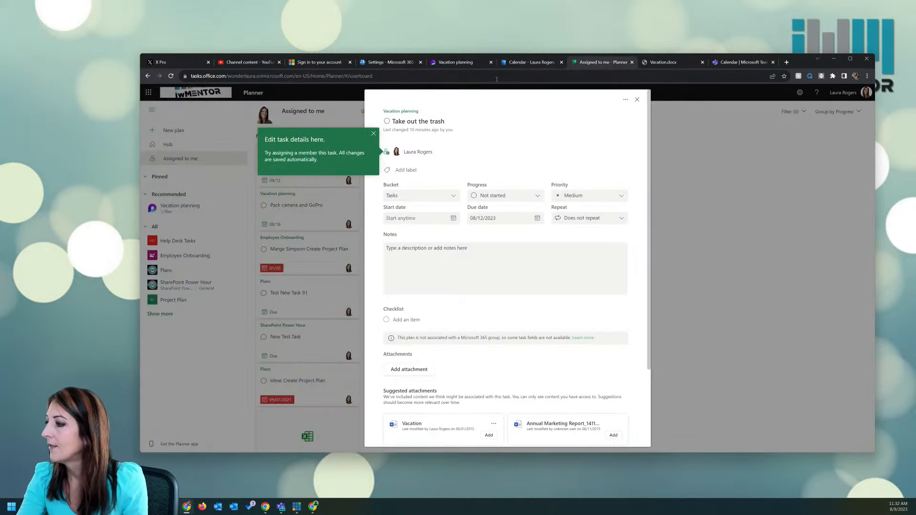
Step: Reload Planner's Assigned to me so 'add more things' appears, then go back to Teams' calendar
{"action": "left_click", "coordinate": [638, 99]}
{"action": "key", "text": "F5"}
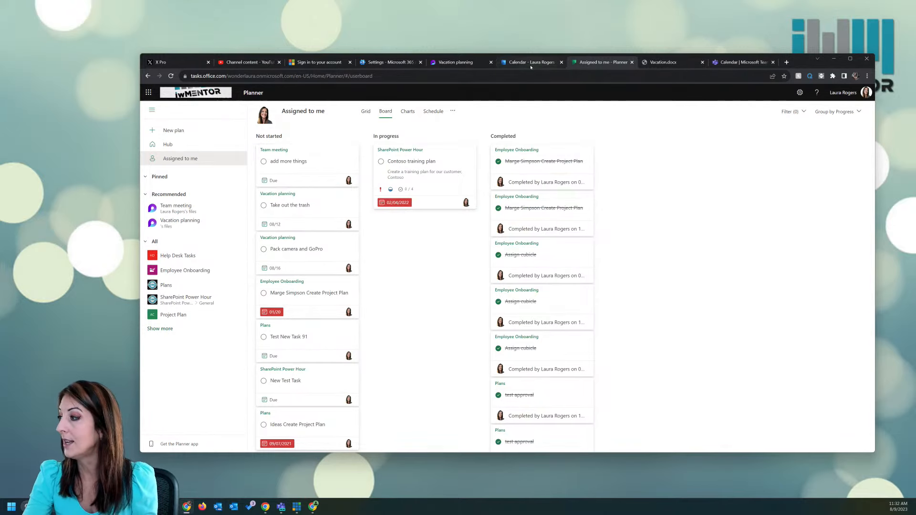
{"action": "left_click", "coordinate": [736, 63]}
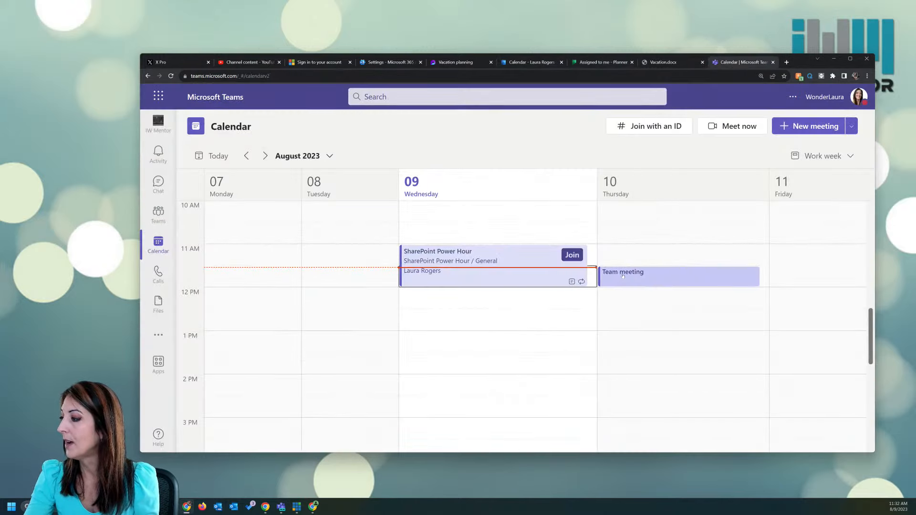
Step: Open the Thursday Team meeting details and a blank new meeting form, then close both
{"action": "left_click", "coordinate": [622, 276]}
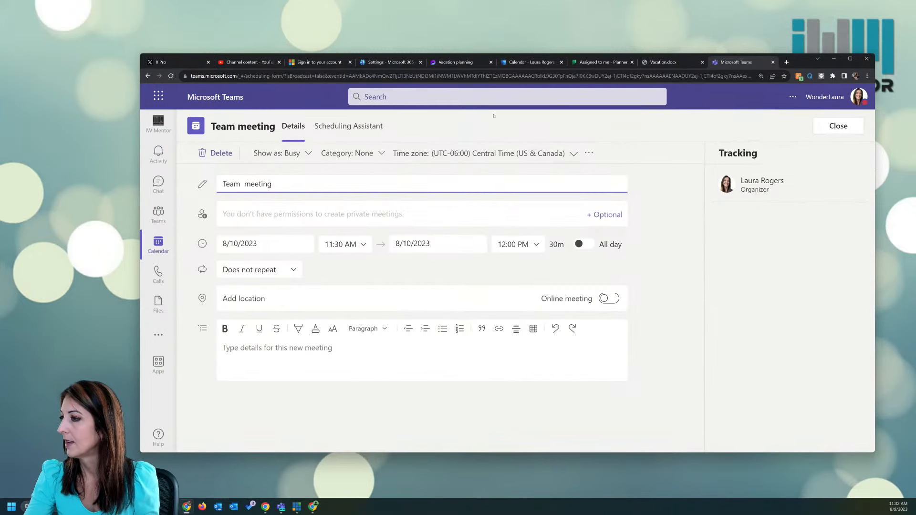
{"action": "left_click", "coordinate": [833, 128]}
{"action": "left_click", "coordinate": [832, 126]}
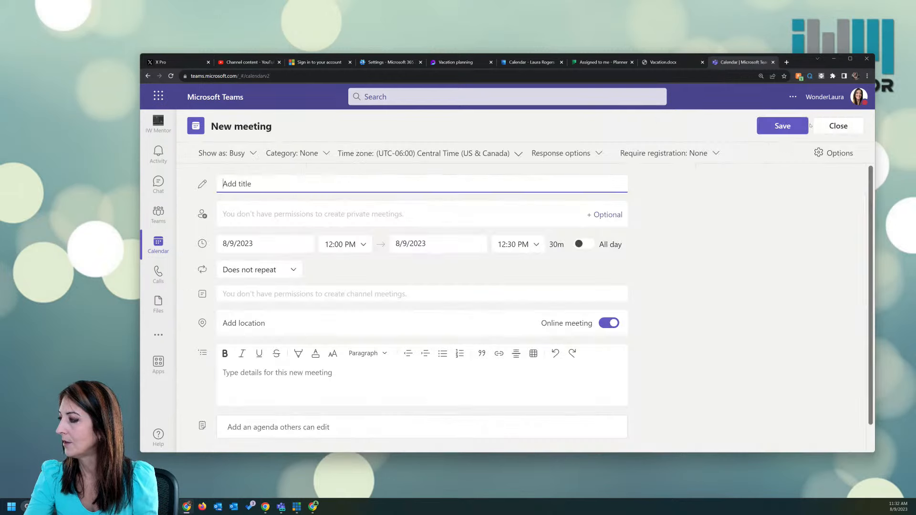
{"action": "left_click", "coordinate": [832, 127]}
Step: Start a Meet now meeting, allow camera and microphone, and continue without audio or video
{"action": "left_click", "coordinate": [734, 127]}
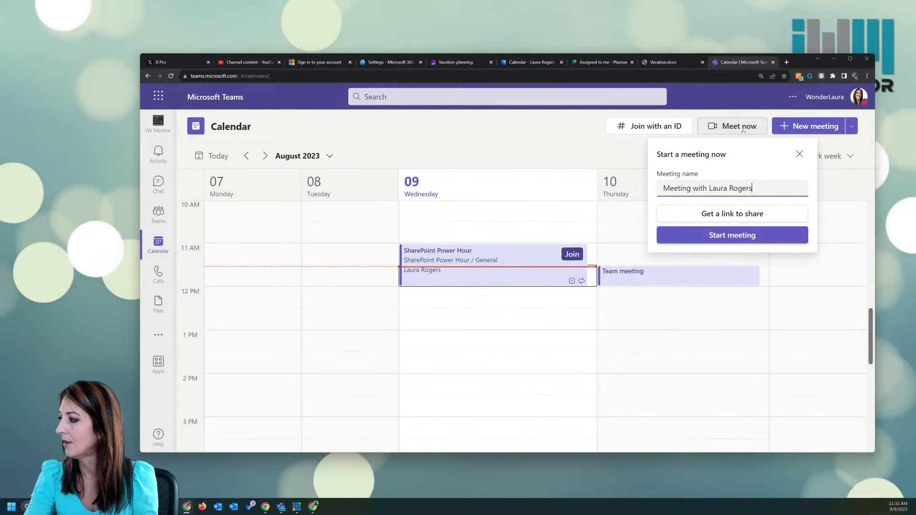
{"action": "left_click", "coordinate": [735, 235]}
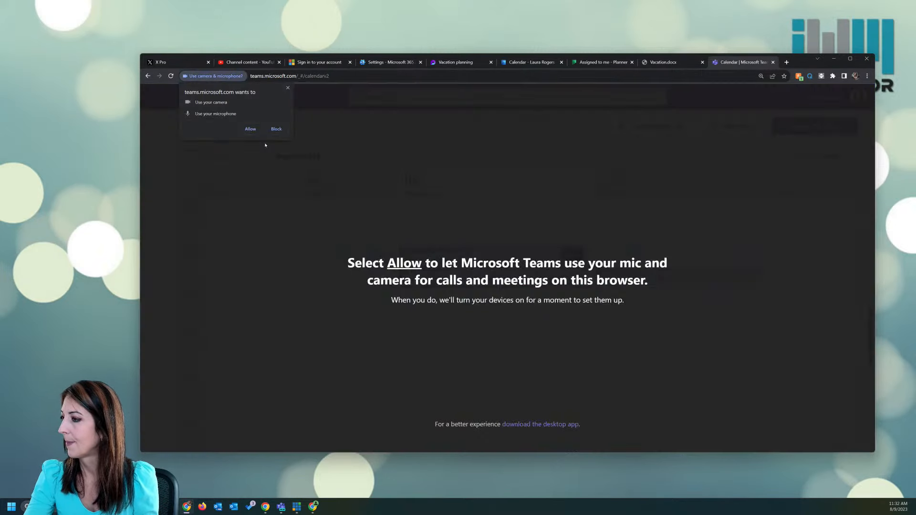
{"action": "left_click", "coordinate": [251, 129]}
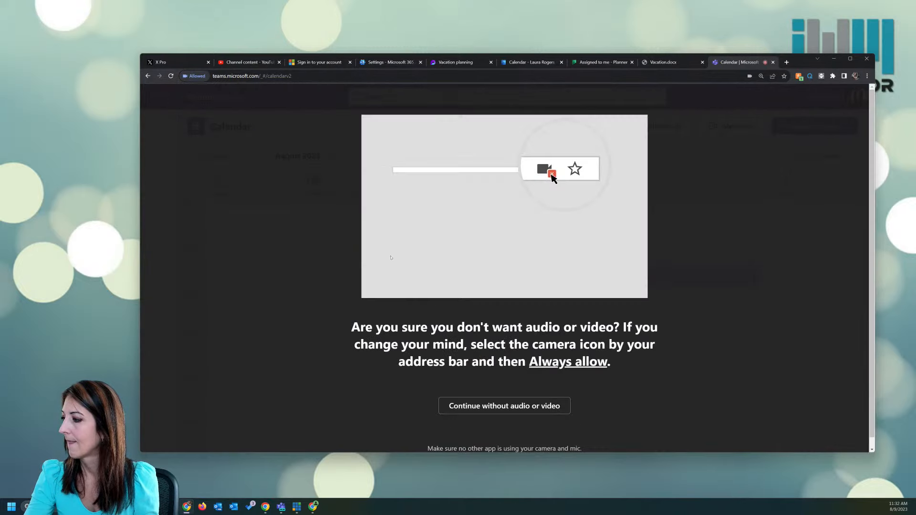
{"action": "left_click", "coordinate": [498, 406]}
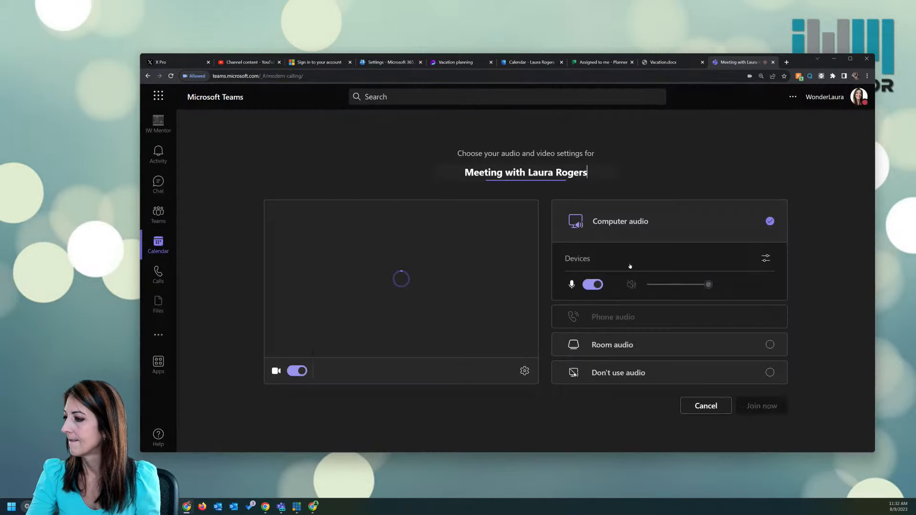
Step: Join the instant meeting, glance at the additional actions list, and maximize the browser window
{"action": "left_click", "coordinate": [744, 405]}
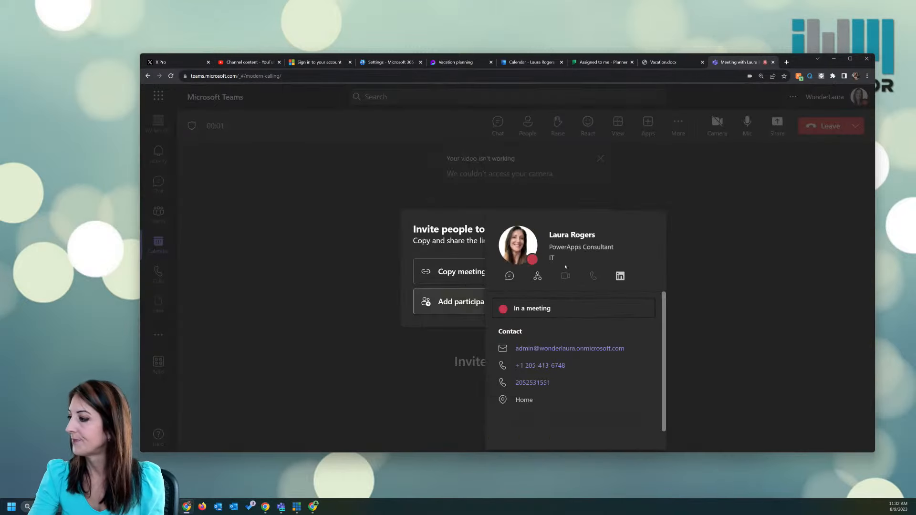
{"action": "left_click", "coordinate": [664, 293]}
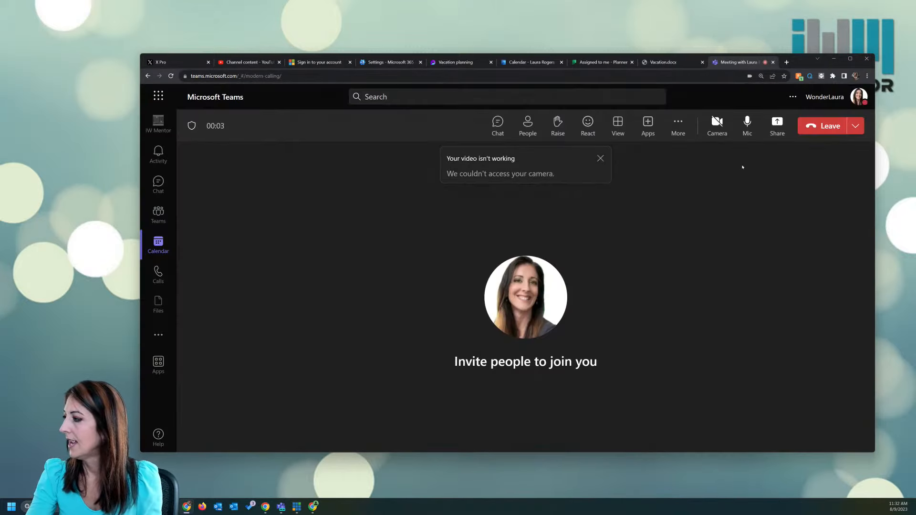
{"action": "left_click", "coordinate": [684, 124]}
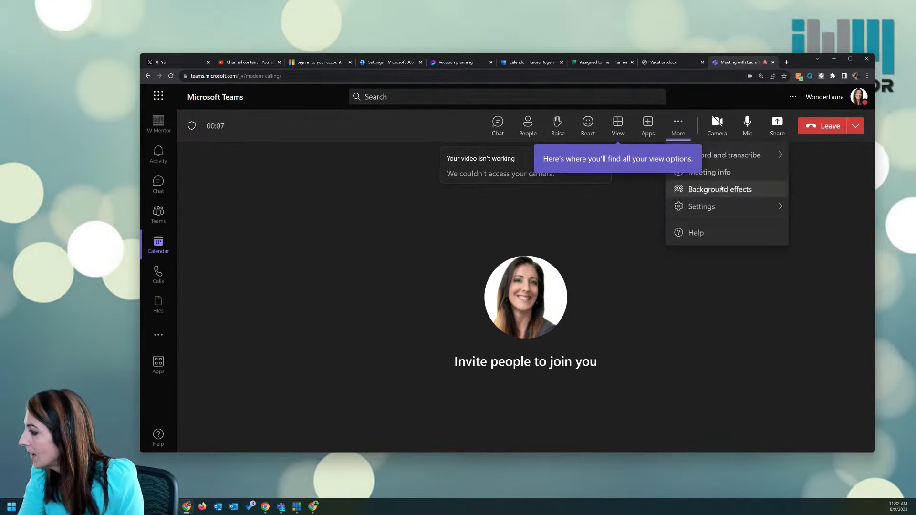
{"action": "left_click", "coordinate": [615, 213]}
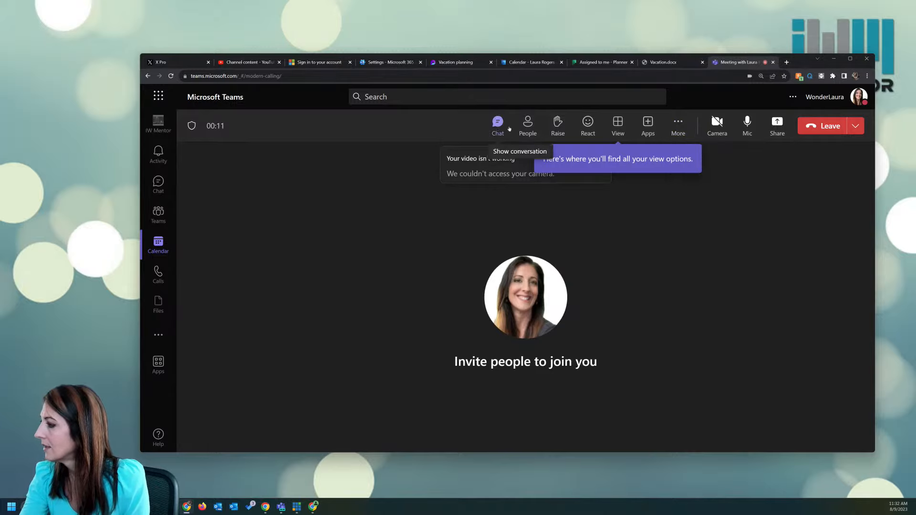
{"action": "left_click", "coordinate": [850, 60]}
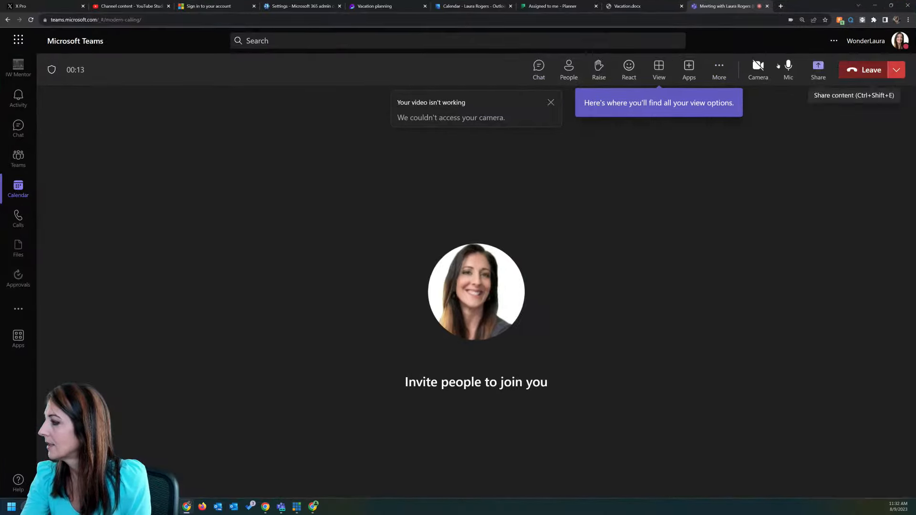
Step: Look over the meeting's Apps panel and More actions list, then close the meeting tab
{"action": "left_click", "coordinate": [551, 103]}
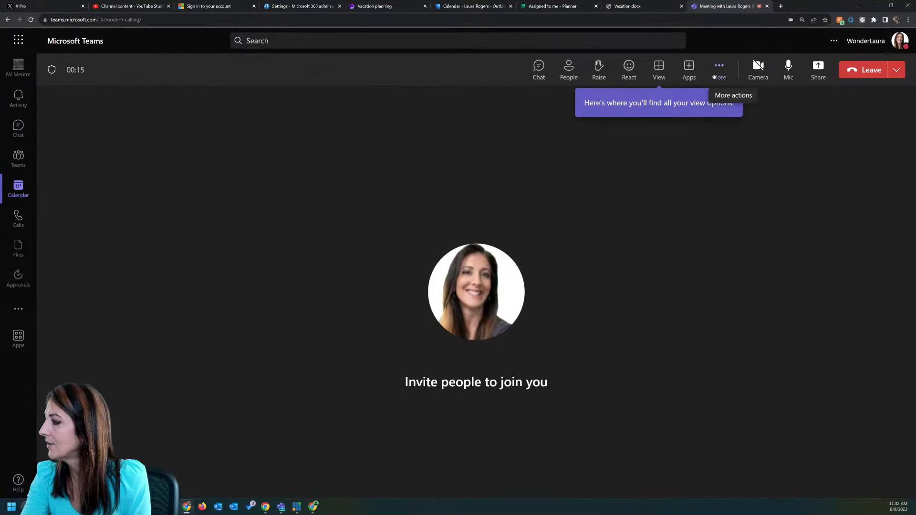
{"action": "left_click", "coordinate": [689, 68]}
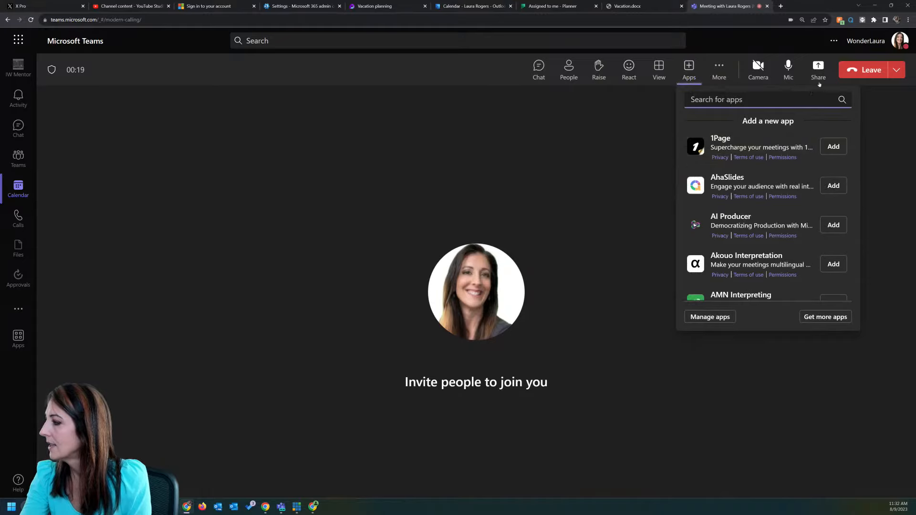
{"action": "left_click", "coordinate": [719, 72]}
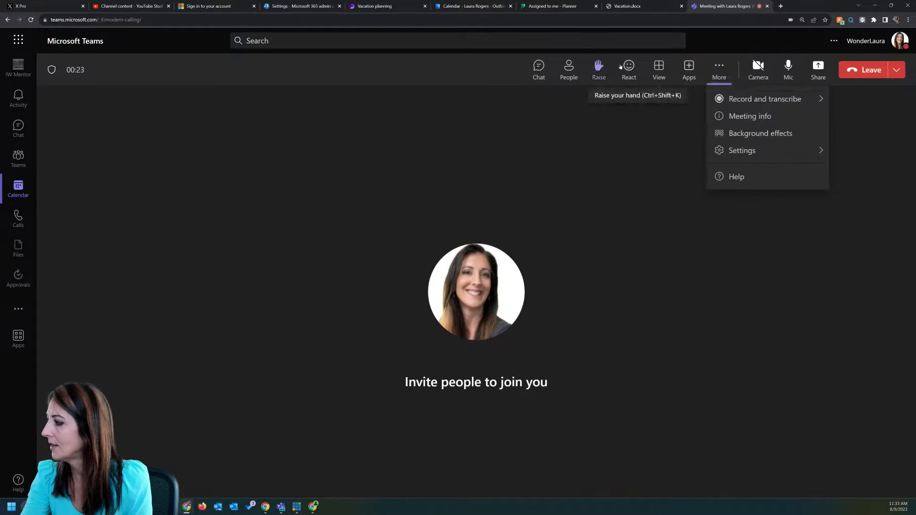
{"action": "left_click", "coordinate": [630, 142]}
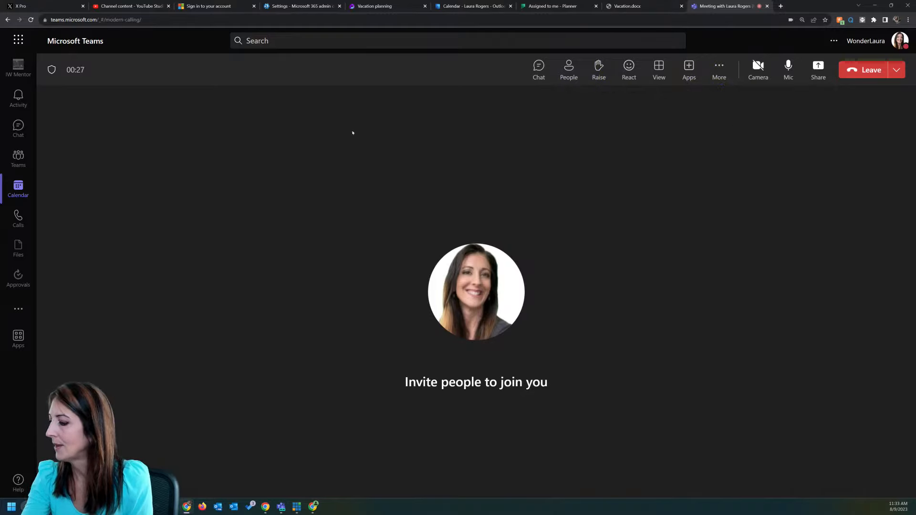
{"action": "left_click", "coordinate": [766, 6]}
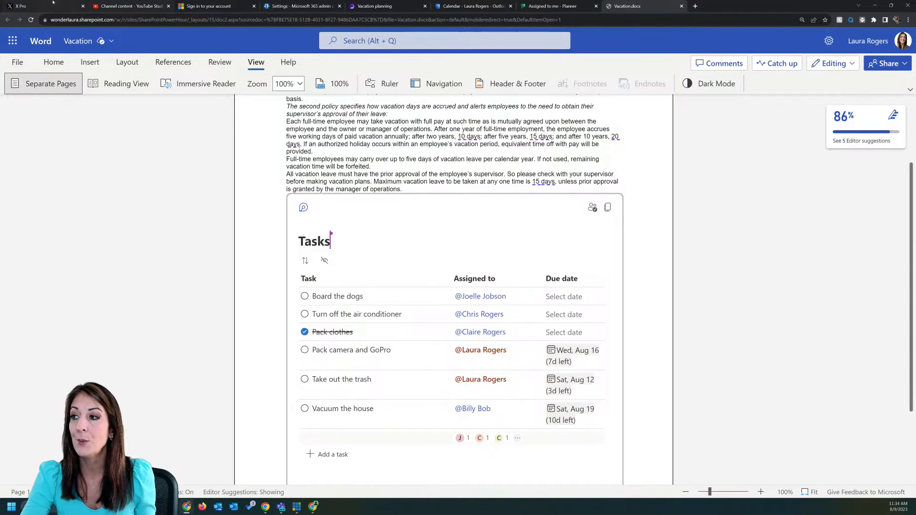
Step: From the Outlook calendar, go to OneDrive and open Team meeting.loop in My files > Meetings
{"action": "left_click", "coordinate": [466, 7]}
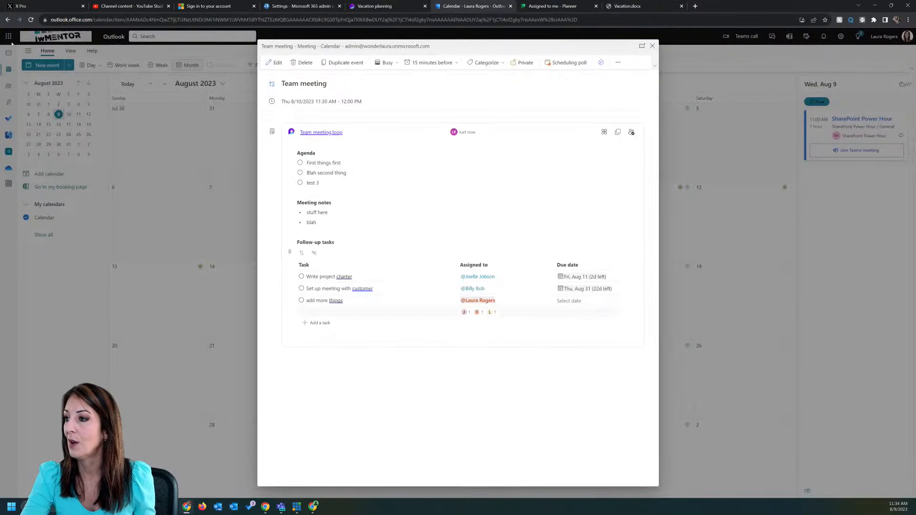
{"action": "left_click", "coordinate": [652, 45]}
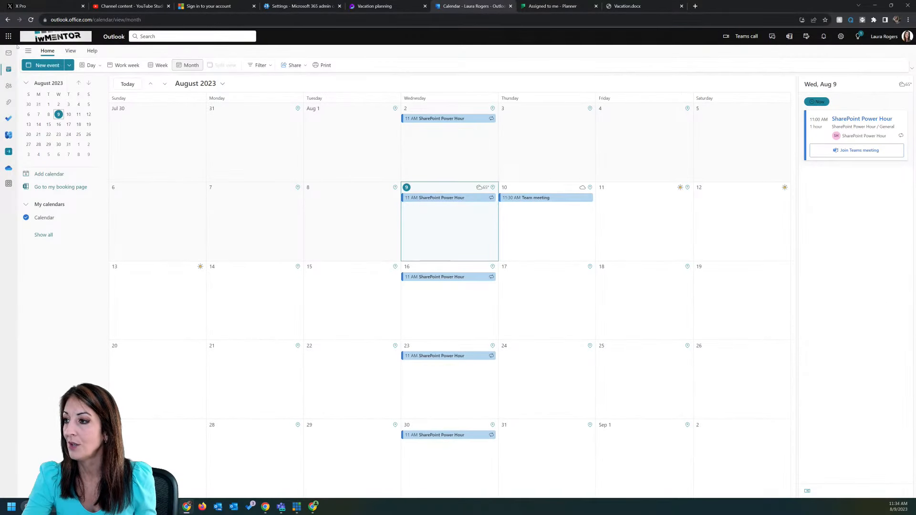
{"action": "left_click", "coordinate": [8, 37]}
{"action": "left_click", "coordinate": [81, 80]}
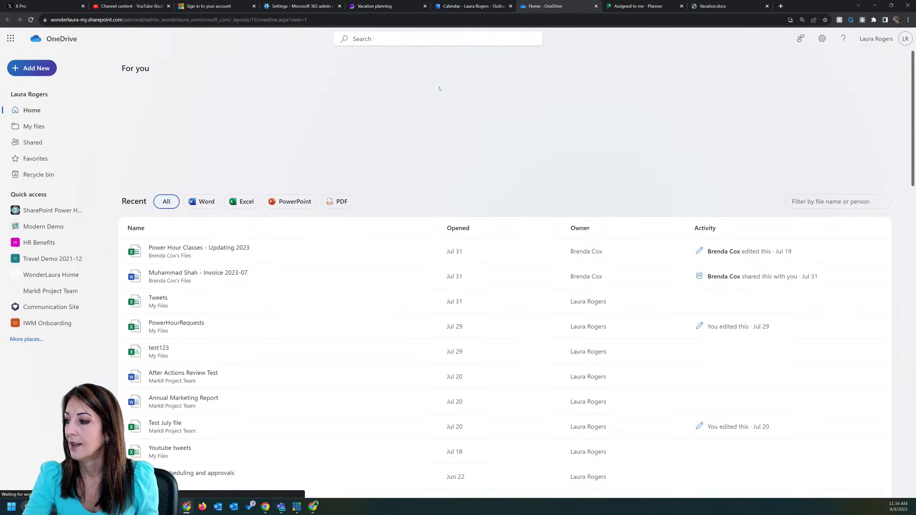
{"action": "left_click", "coordinate": [43, 126]}
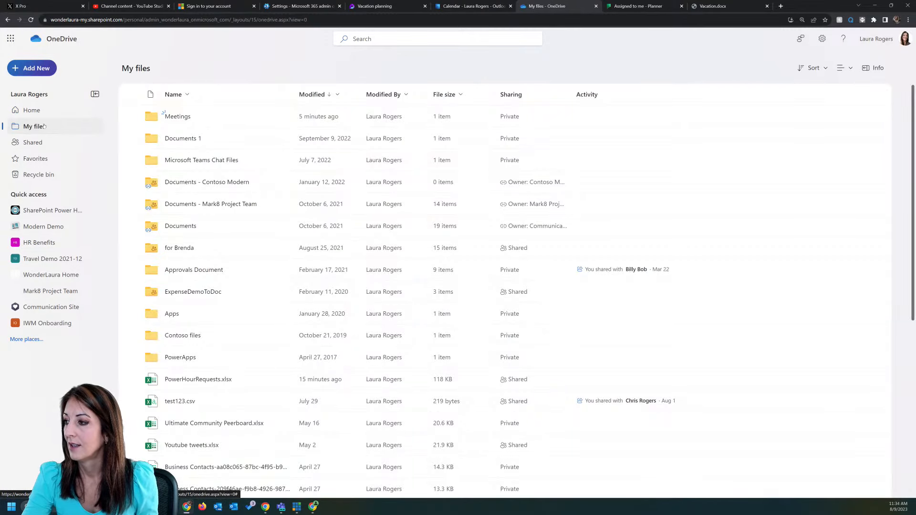
{"action": "left_click", "coordinate": [184, 117]}
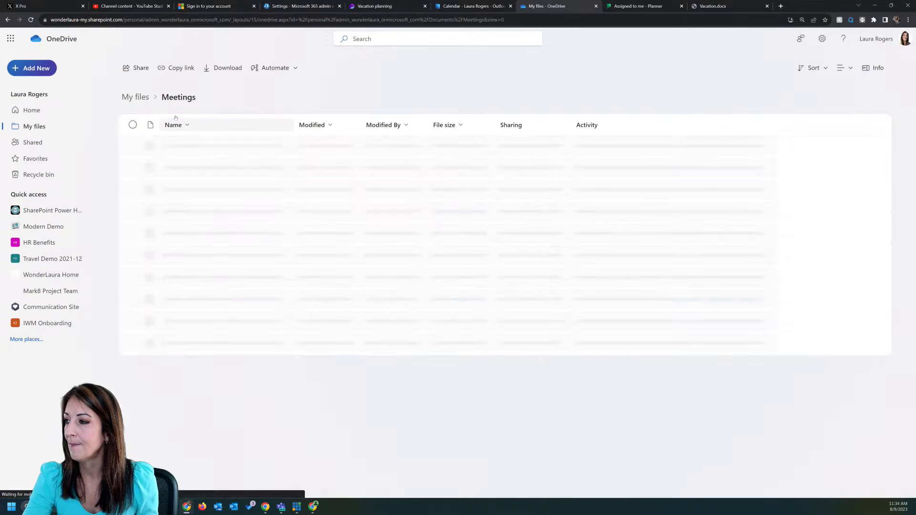
{"action": "mouse_move", "coordinate": [196, 150]}
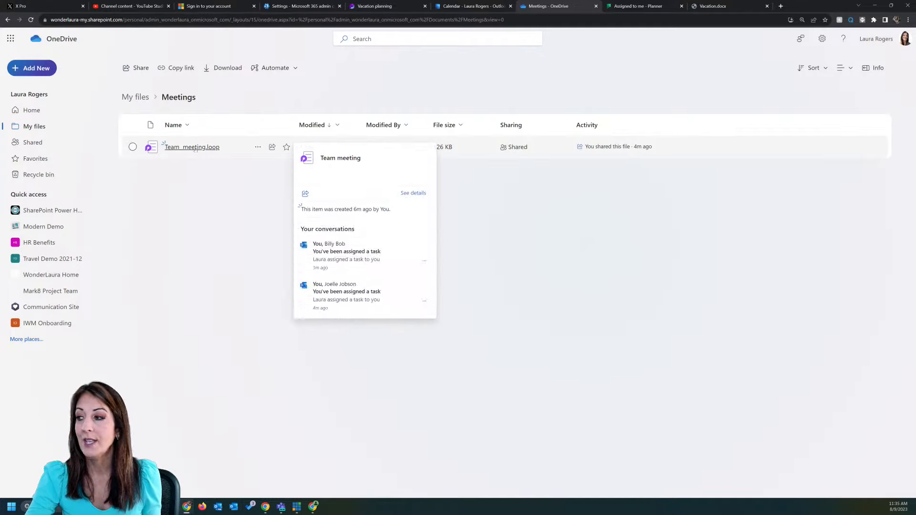
{"action": "left_click", "coordinate": [195, 149]}
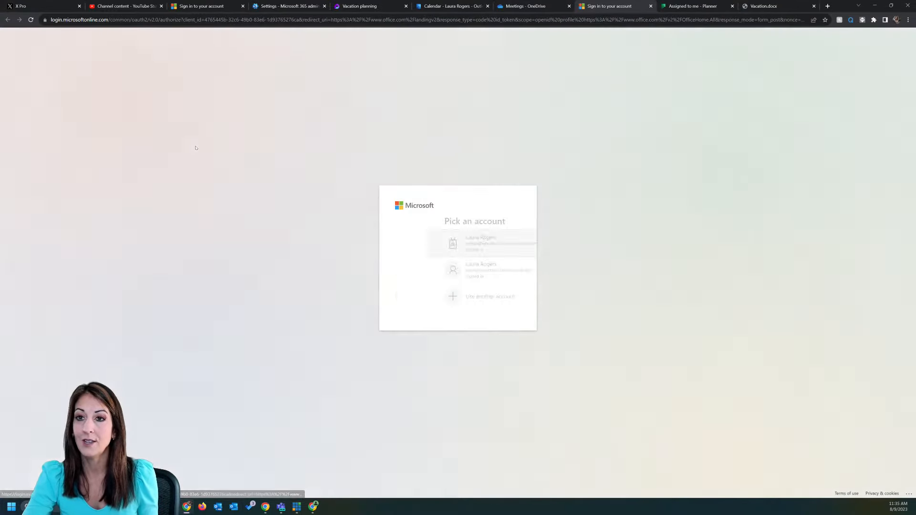
Step: Sign in with the admin account, switch to Vacation planning, dismiss notices, and show Recent Loop pages
{"action": "left_click", "coordinate": [451, 243]}
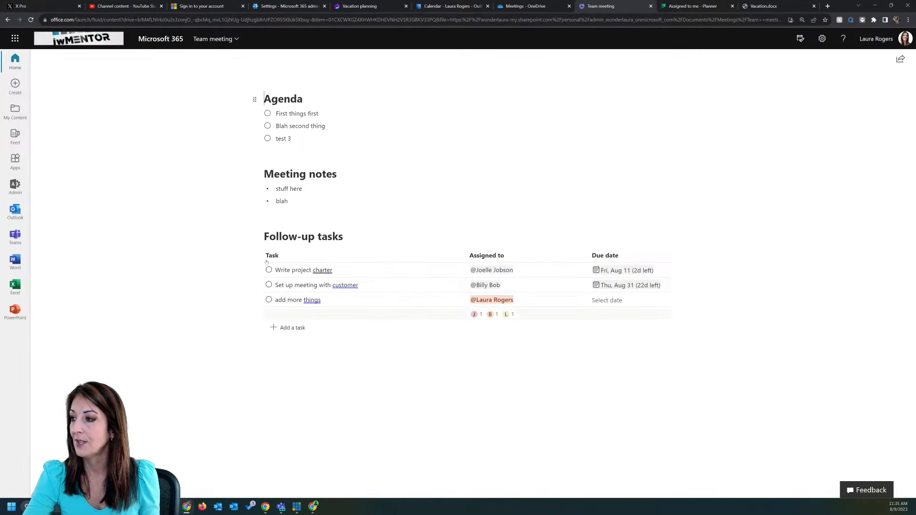
{"action": "left_click", "coordinate": [359, 6]}
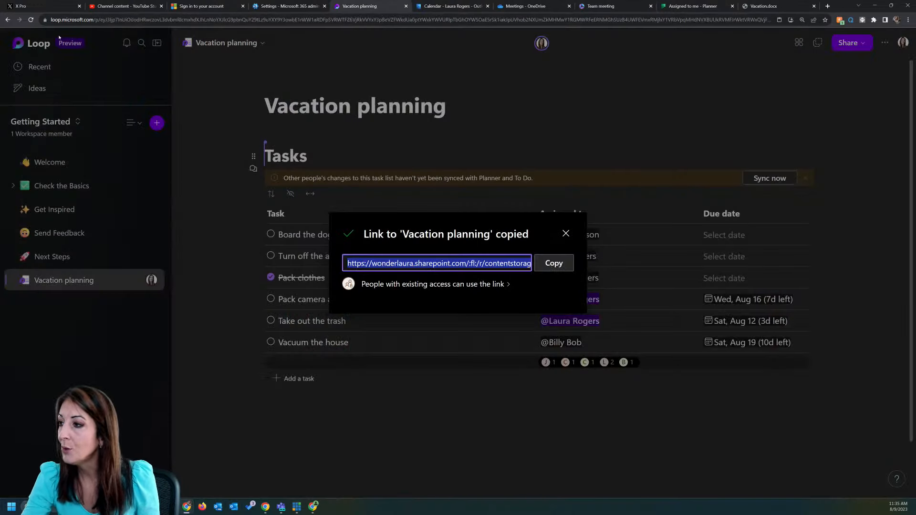
{"action": "left_click", "coordinate": [565, 233]}
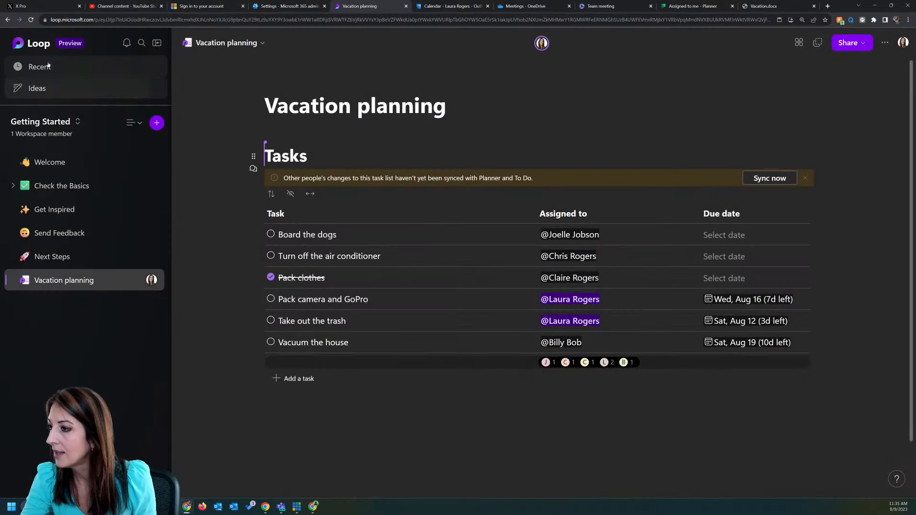
{"action": "left_click", "coordinate": [18, 43]}
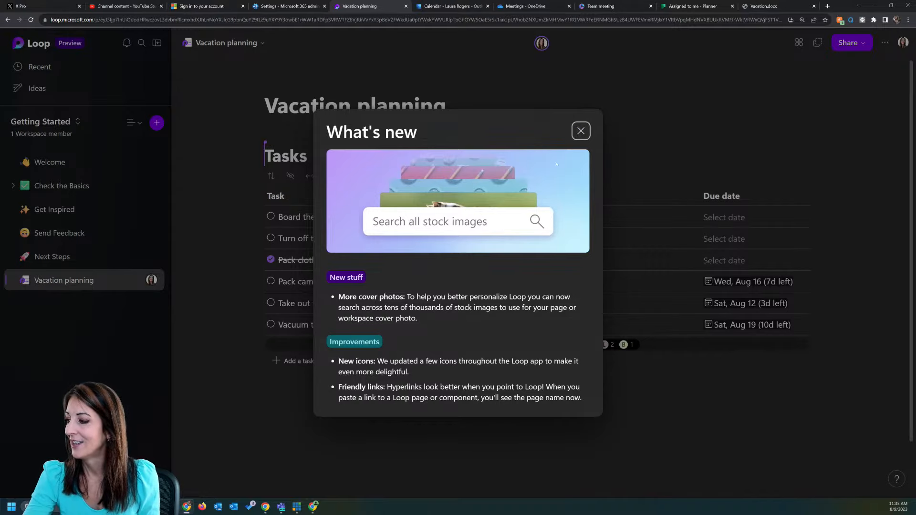
{"action": "left_click", "coordinate": [587, 129]}
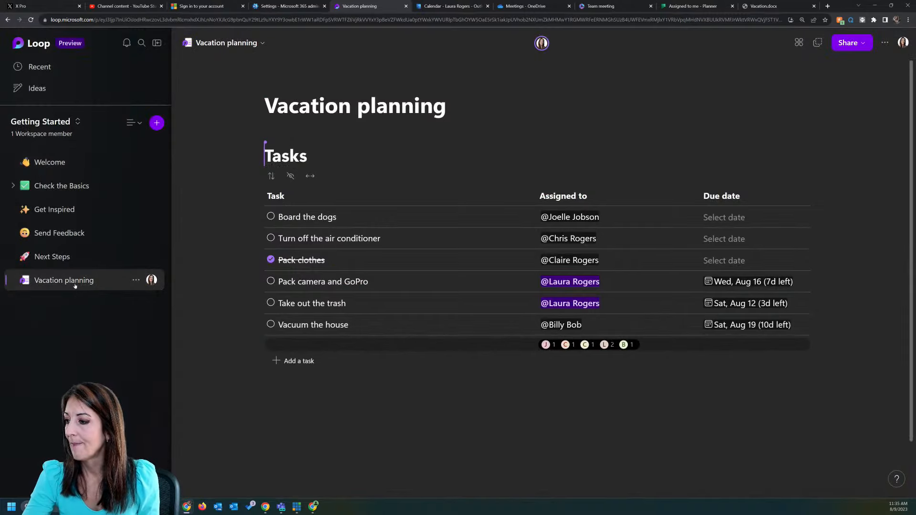
{"action": "left_click", "coordinate": [63, 69]}
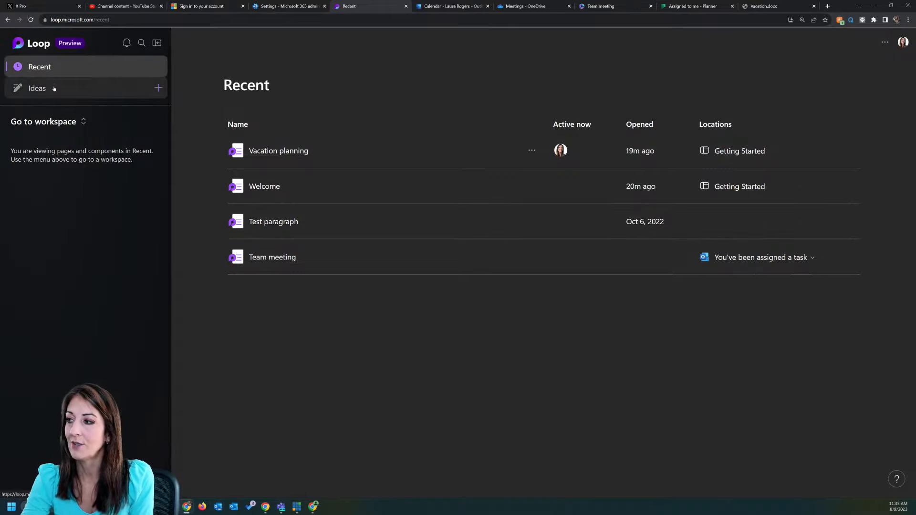
Step: Go to the Loop Workspaces home and open the Getting Started workspace's Vacation planning page
{"action": "left_click", "coordinate": [30, 45]}
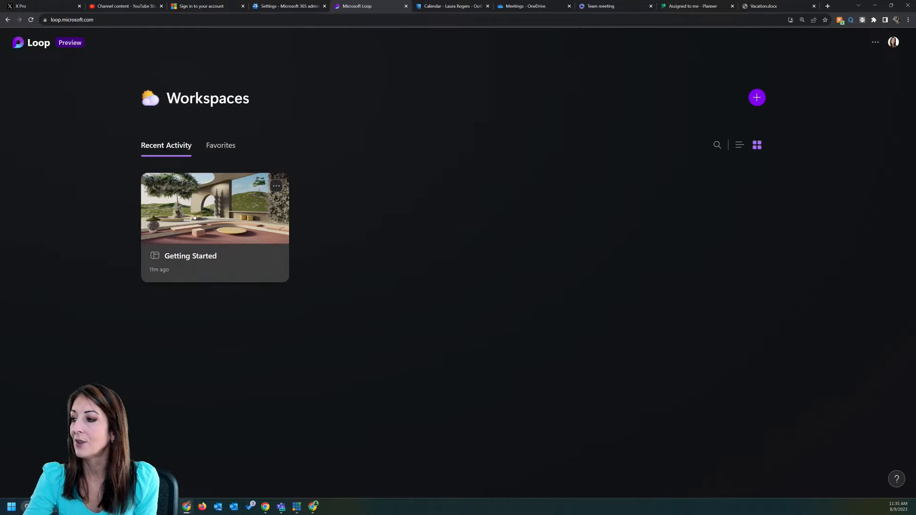
{"action": "left_click", "coordinate": [217, 201]}
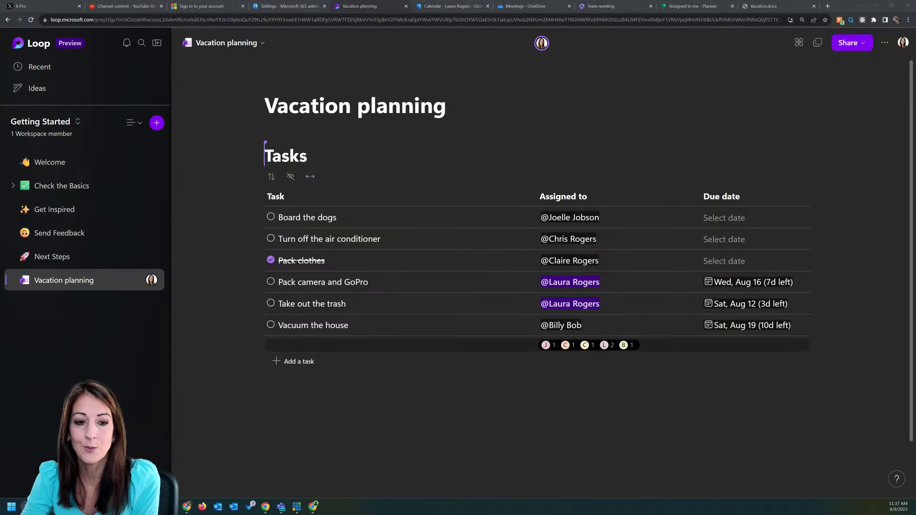
Step: Bring the Microsoft Support article window over Loop and clear stray text selections
{"action": "left_click_drag", "start_coordinate": [0, 96], "coordinate": [490, 75]}
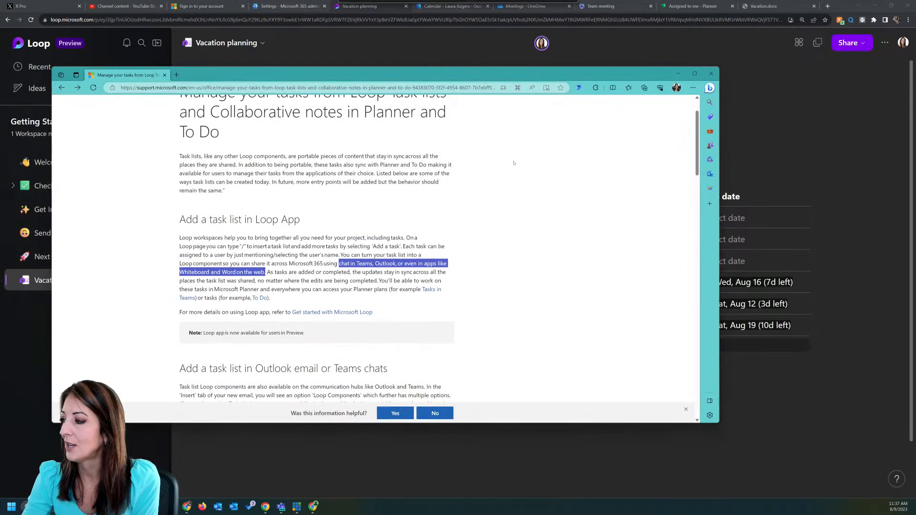
{"action": "left_click", "coordinate": [386, 270]}
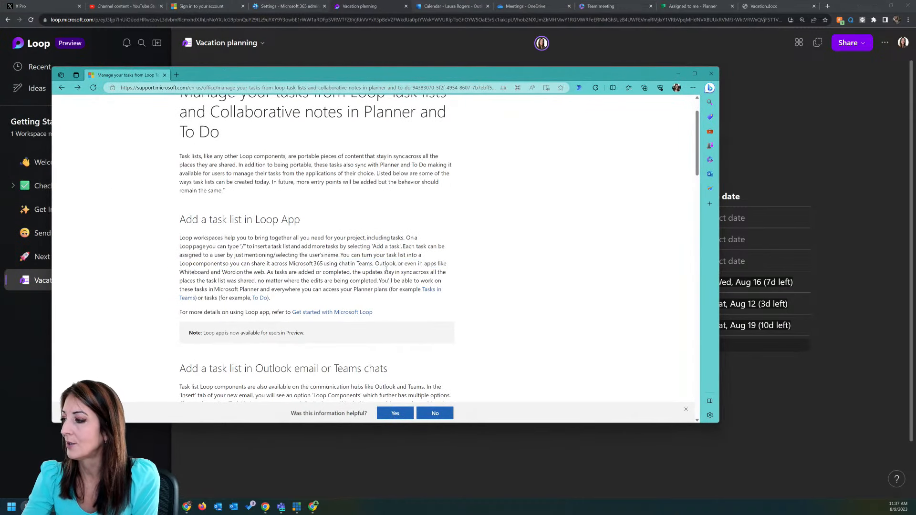
{"action": "double_click", "coordinate": [191, 272]}
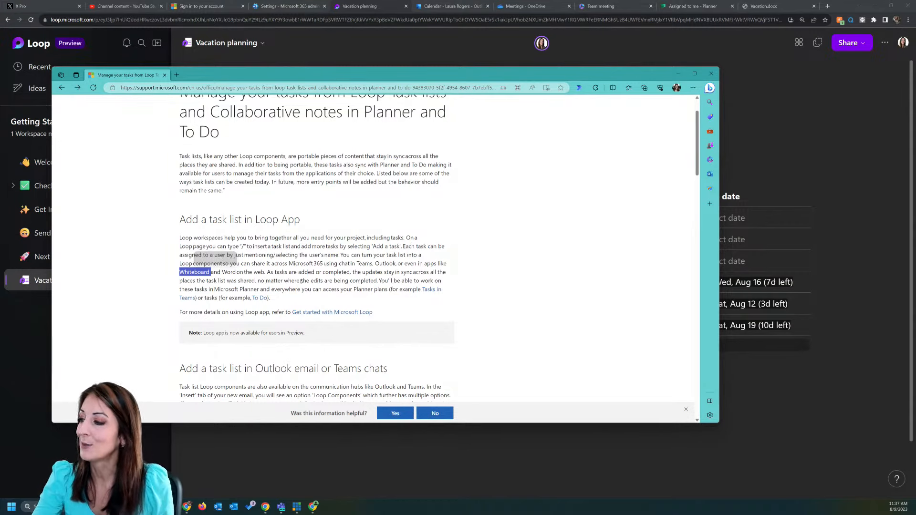
{"action": "left_click_drag", "start_coordinate": [303, 281], "coordinate": [306, 281]}
{"action": "left_click", "coordinate": [247, 289]}
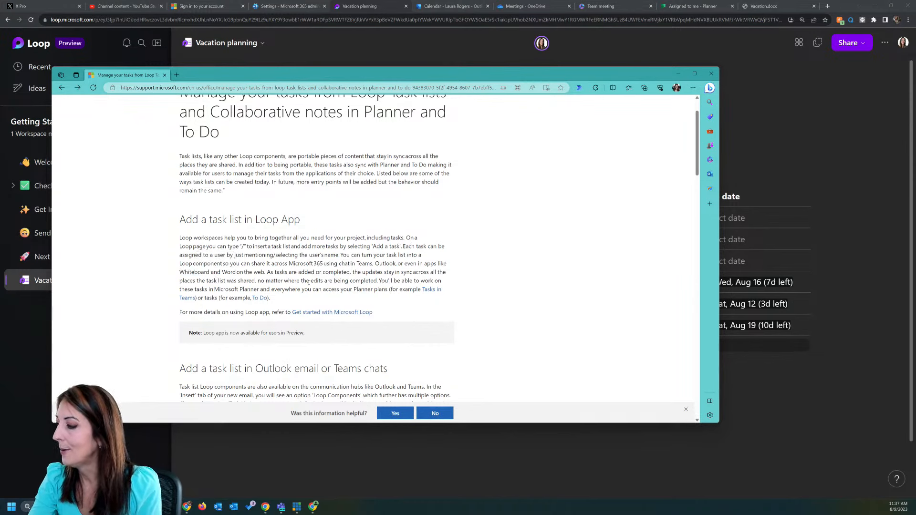
Step: Scroll through the article's steps, highlighting the one about adding an editable agenda
{"action": "scroll", "coordinate": [335, 287], "scroll_direction": "down", "scroll_amount": 2}
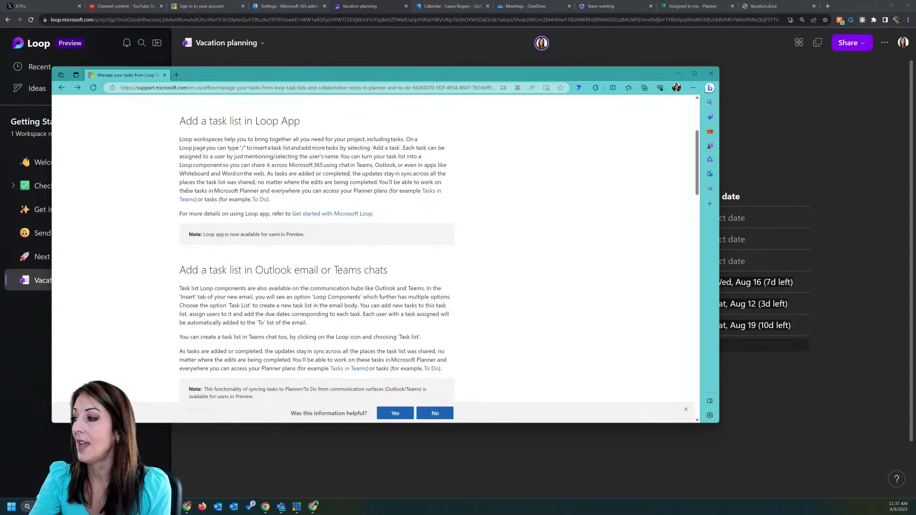
{"action": "scroll", "coordinate": [294, 279], "scroll_direction": "down", "scroll_amount": 2}
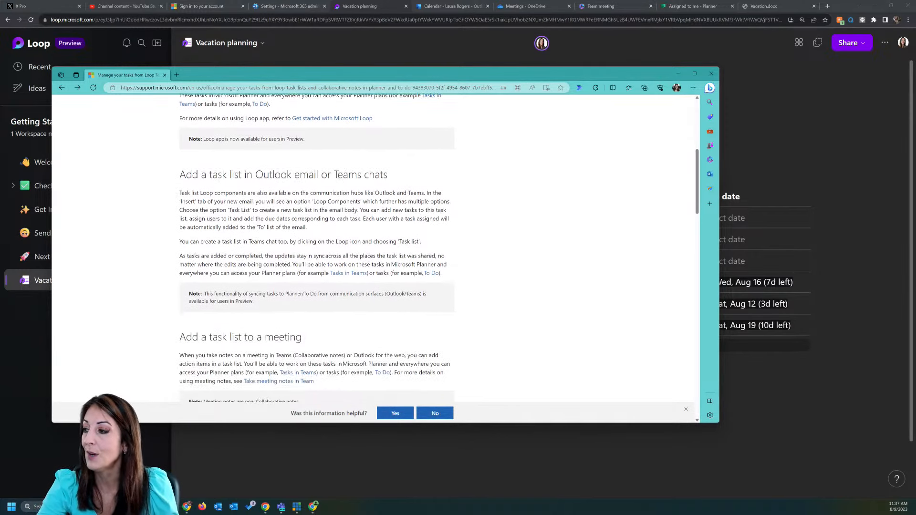
{"action": "scroll", "coordinate": [263, 255], "scroll_direction": "down", "scroll_amount": 1}
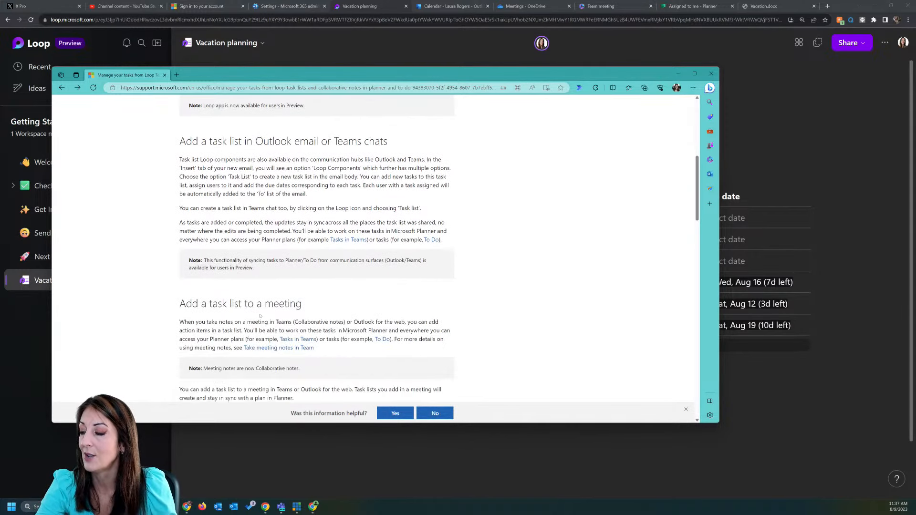
{"action": "scroll", "coordinate": [377, 214], "scroll_direction": "down", "scroll_amount": 4}
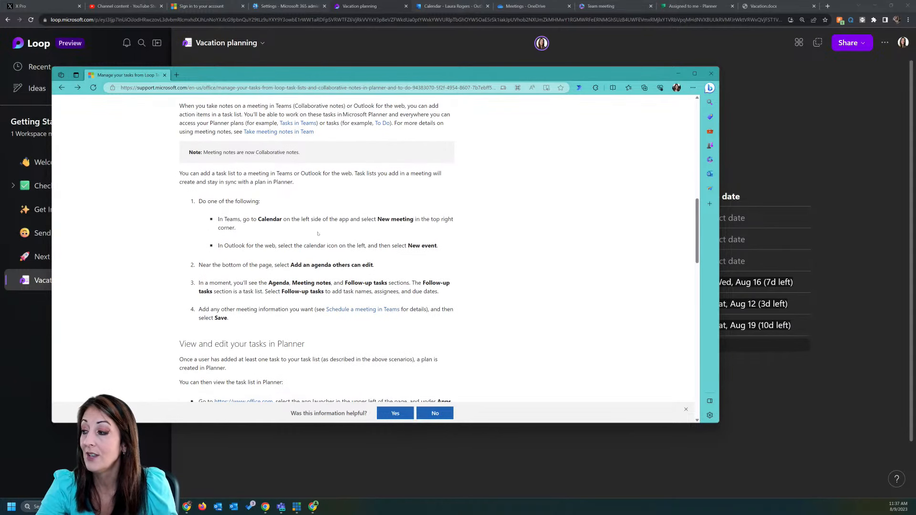
{"action": "left_click_drag", "start_coordinate": [199, 265], "coordinate": [376, 266]}
{"action": "left_click", "coordinate": [369, 284]}
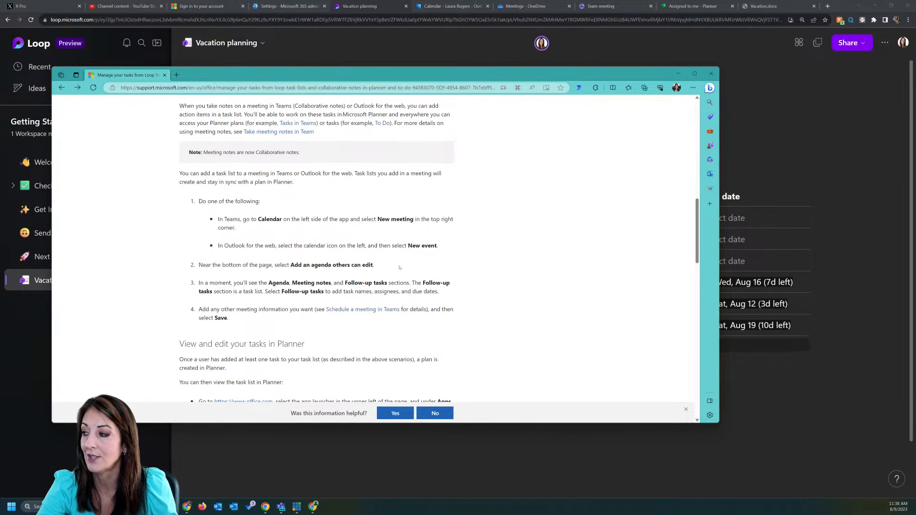
{"action": "scroll", "coordinate": [328, 275], "scroll_direction": "down", "scroll_amount": 1}
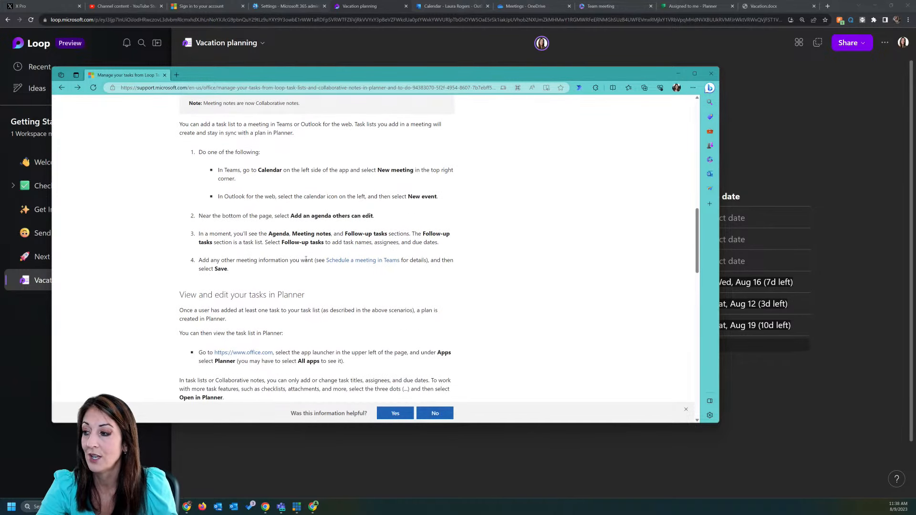
{"action": "scroll", "coordinate": [305, 259], "scroll_direction": "down", "scroll_amount": 2}
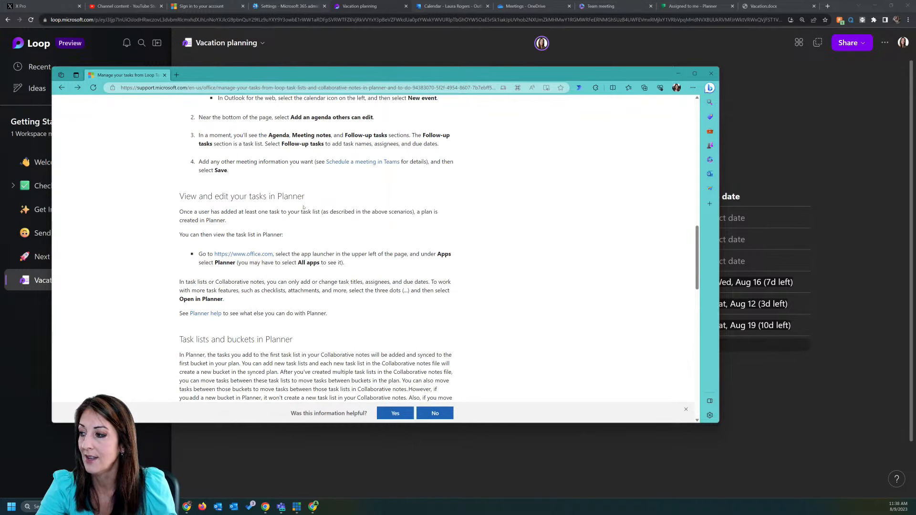
{"action": "scroll", "coordinate": [345, 233], "scroll_direction": "down", "scroll_amount": 4}
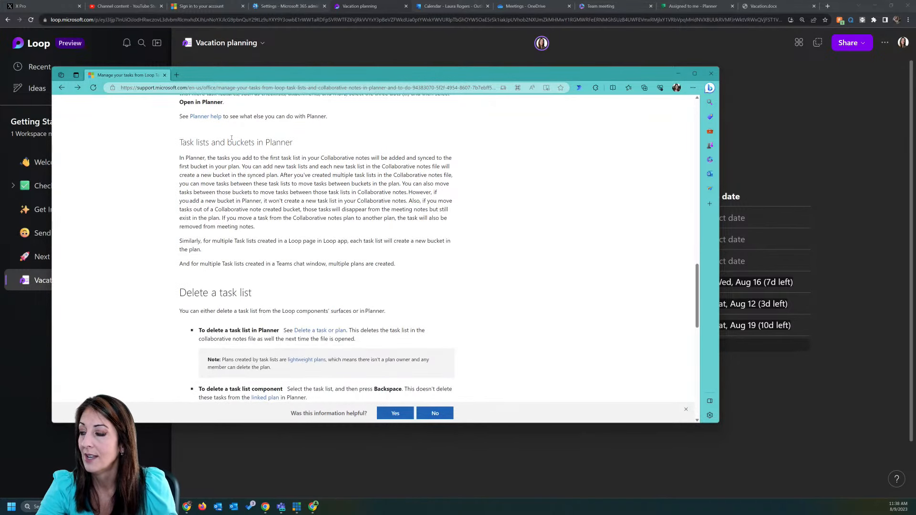
{"action": "scroll", "coordinate": [270, 233], "scroll_direction": "down", "scroll_amount": 4}
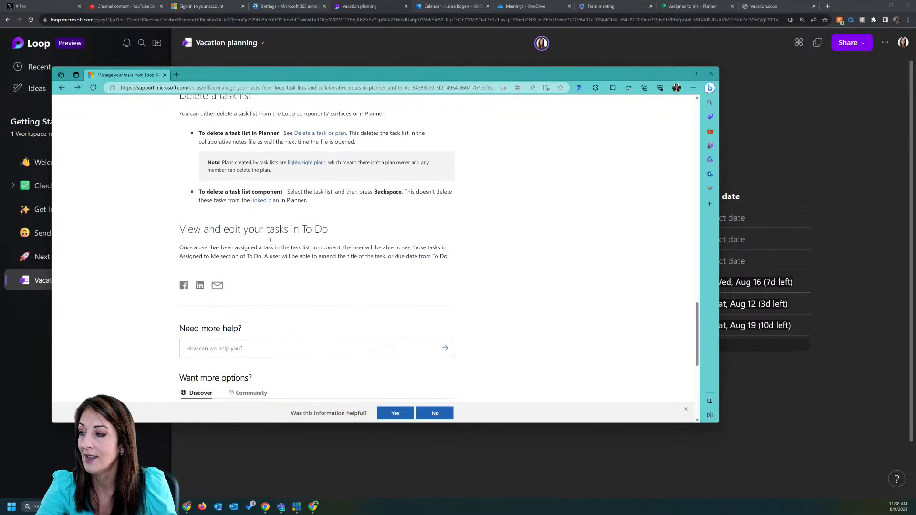
Step: Switch apps and scroll the article back up to its title
{"action": "key", "text": "alt+Tab"}
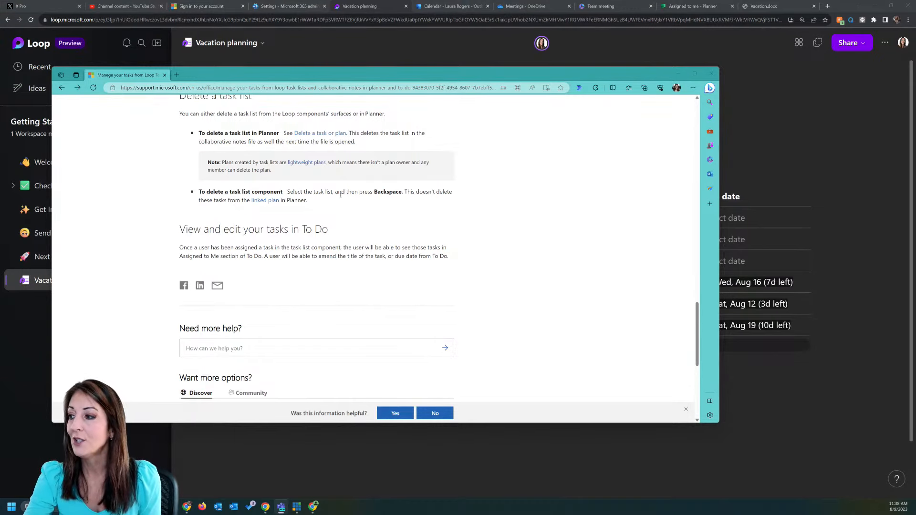
{"action": "scroll", "coordinate": [340, 194], "scroll_direction": "up", "scroll_amount": 20}
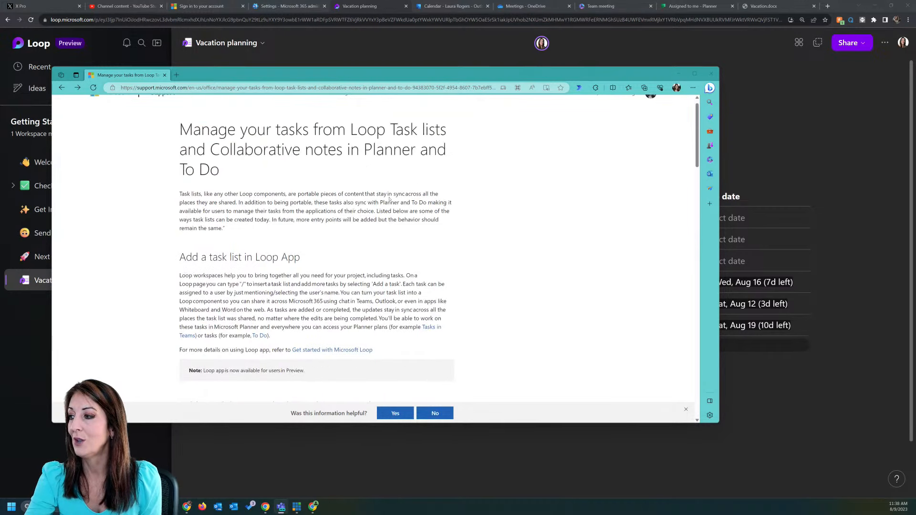
{"action": "scroll", "coordinate": [389, 199], "scroll_direction": "up", "scroll_amount": 2}
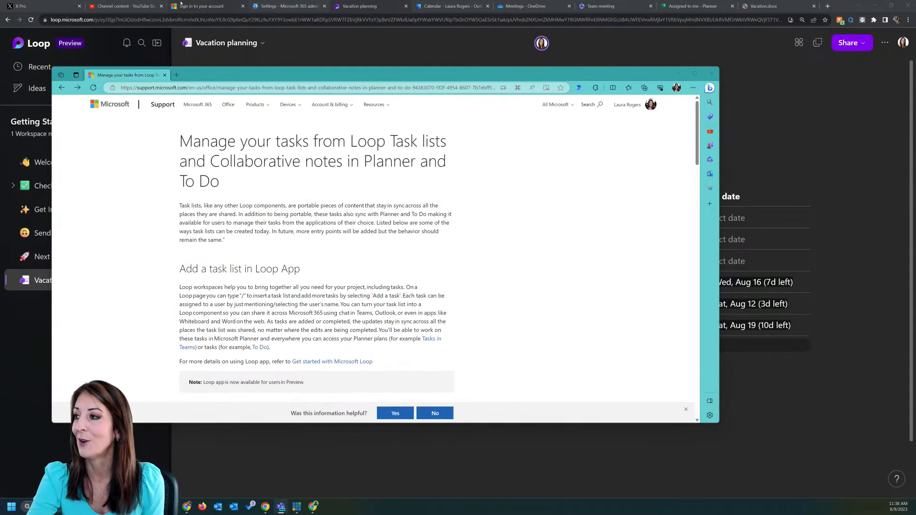
Step: Close the YouTube and X Pro tabs and scroll the admin center Services list to Microsoft Loop Preview
{"action": "left_click", "coordinate": [161, 6]}
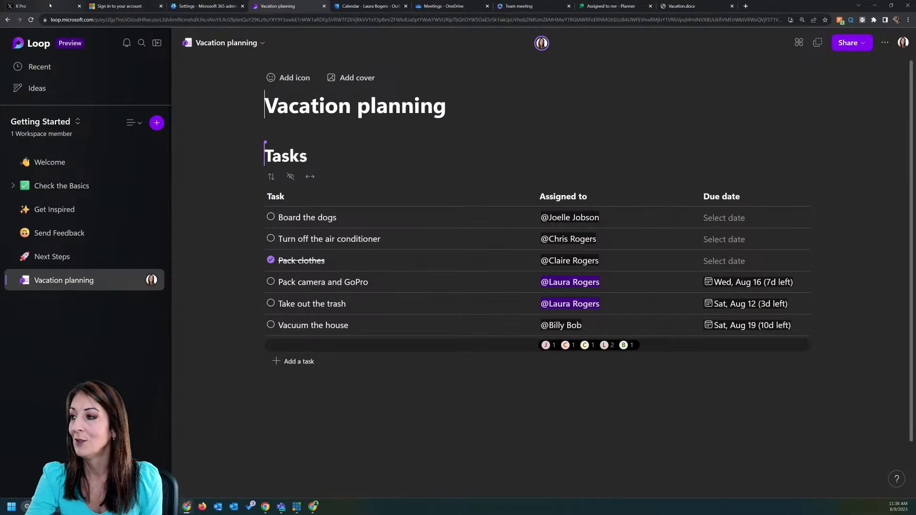
{"action": "left_click", "coordinate": [79, 6]}
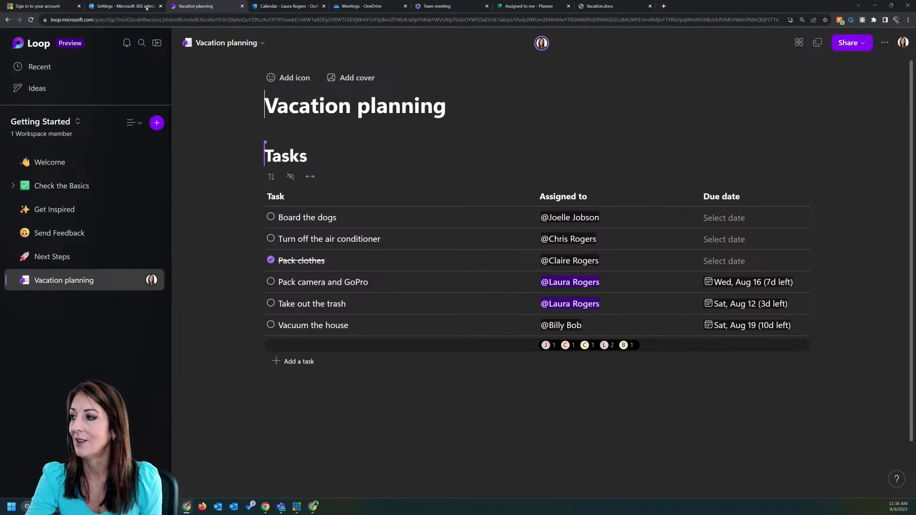
{"action": "left_click", "coordinate": [125, 5]}
{"action": "scroll", "coordinate": [255, 341], "scroll_direction": "down", "scroll_amount": 2}
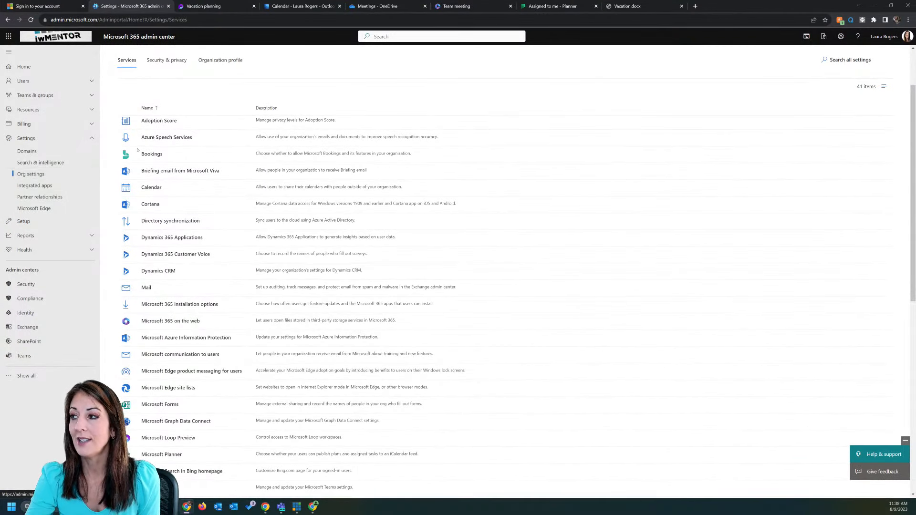
{"action": "scroll", "coordinate": [186, 388], "scroll_direction": "down", "scroll_amount": 1}
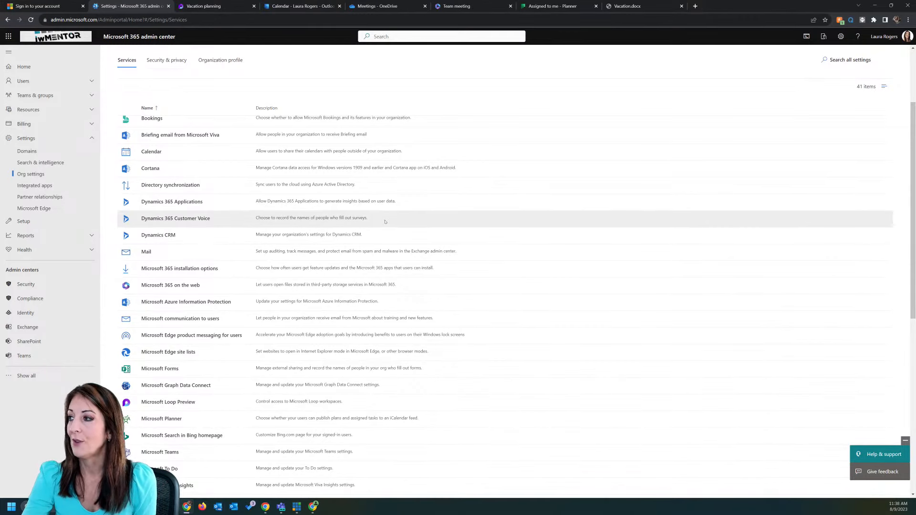
Step: Draft a new Outlook email to a suggested colleague with subject 'test', open Loop components, then return to Vacation planning
{"action": "left_click", "coordinate": [303, 6]}
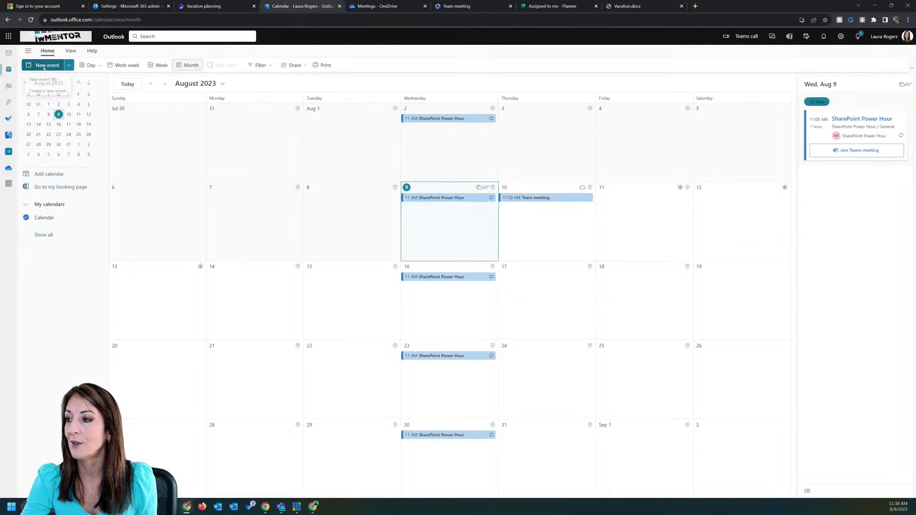
{"action": "left_click", "coordinate": [8, 54]}
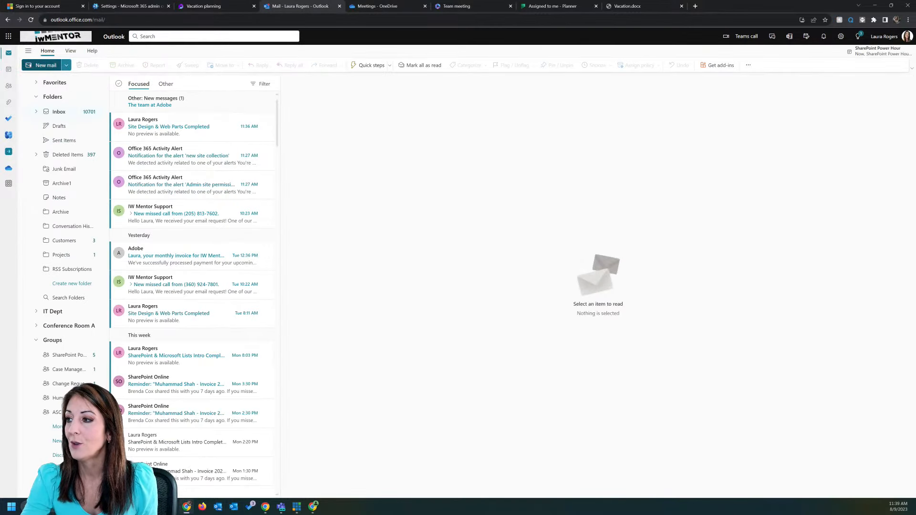
{"action": "left_click", "coordinate": [41, 65]}
{"action": "left_click", "coordinate": [144, 51]}
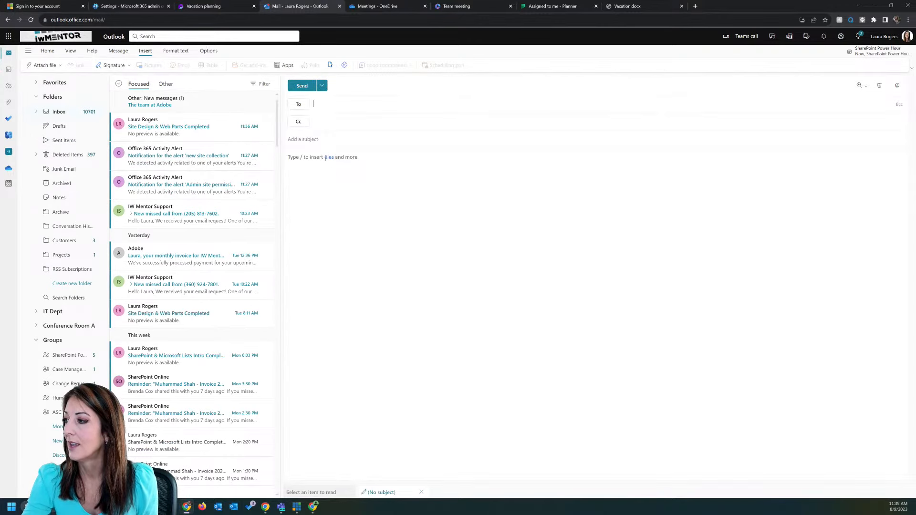
{"action": "type", "text": "joel"}
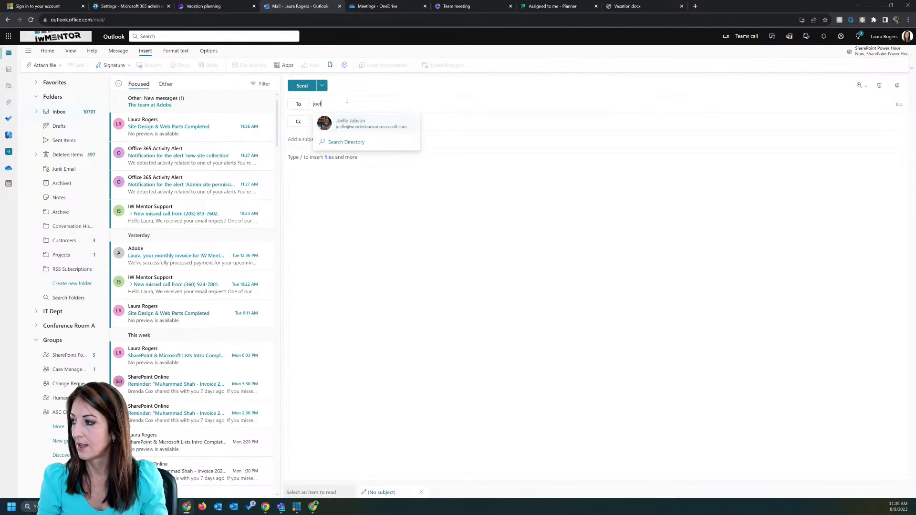
{"action": "left_click", "coordinate": [365, 125]}
{"action": "type", "text": "test"}
{"action": "left_click", "coordinate": [362, 157]}
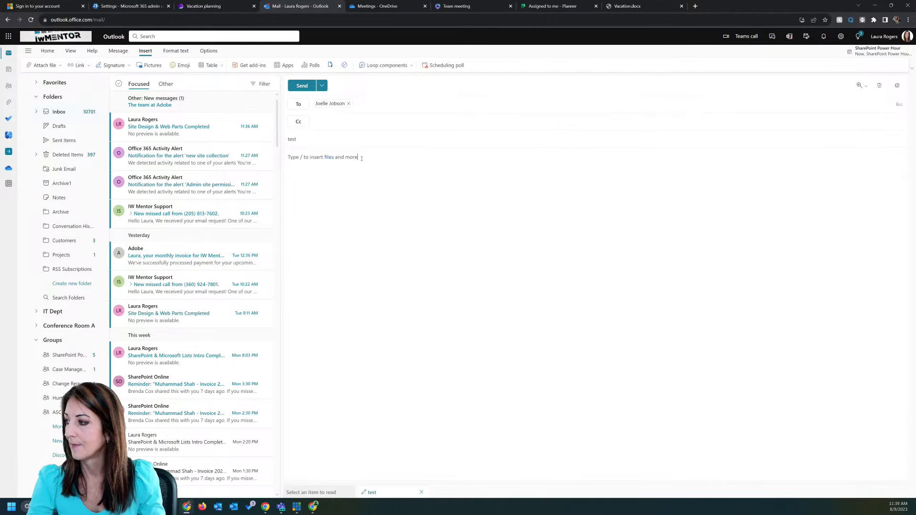
{"action": "left_click", "coordinate": [402, 66]}
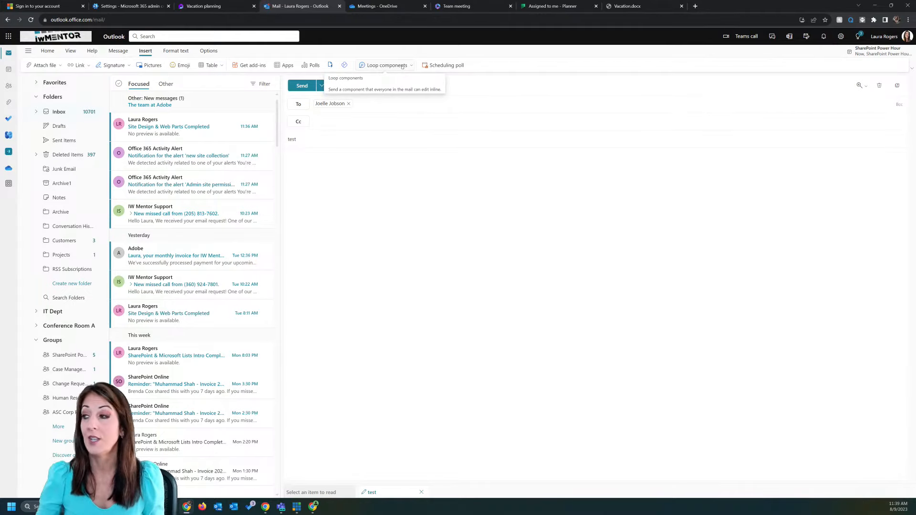
{"action": "left_click", "coordinate": [222, 6]}
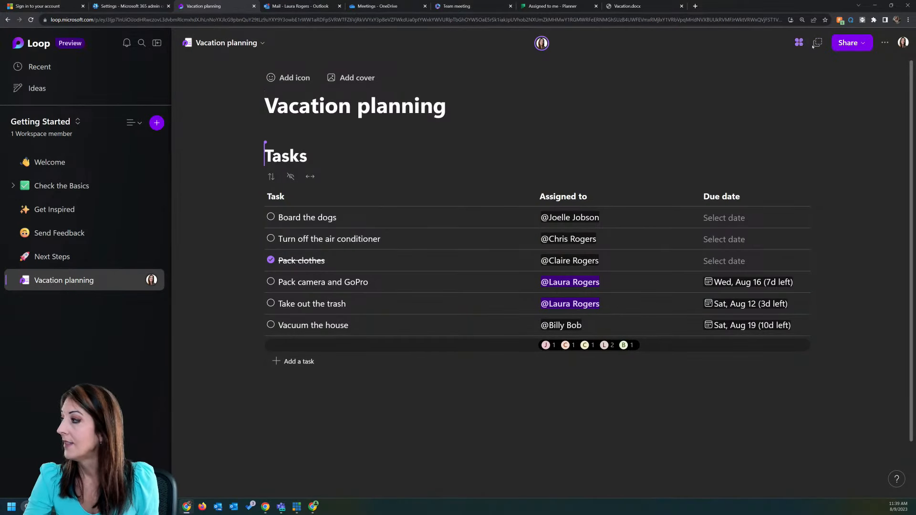
Step: Copy a sharing link for the Vacation planning page and open a new browser tab
{"action": "left_click", "coordinate": [856, 44]}
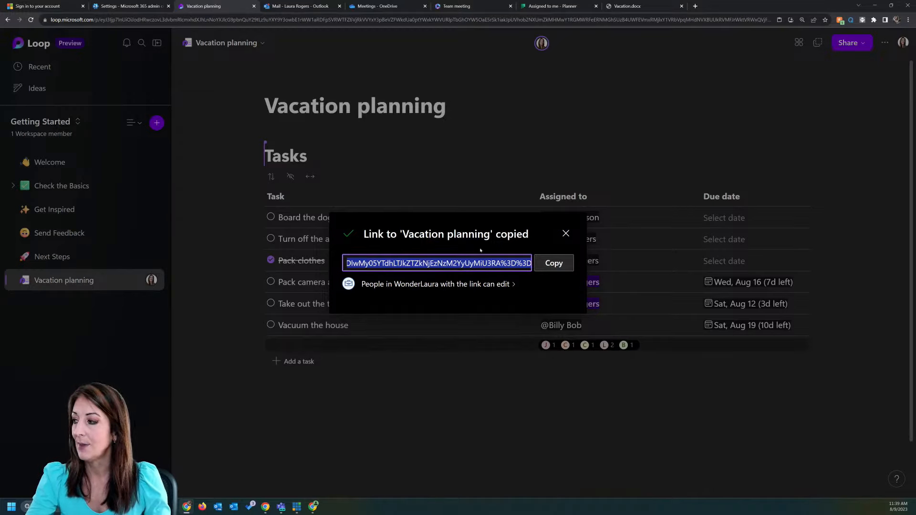
{"action": "left_click", "coordinate": [566, 233]}
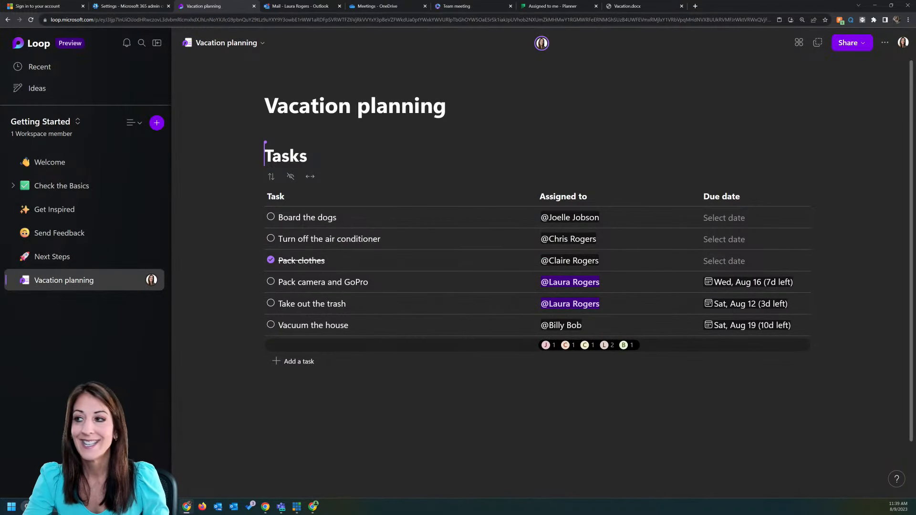
{"action": "left_click", "coordinate": [696, 6]}
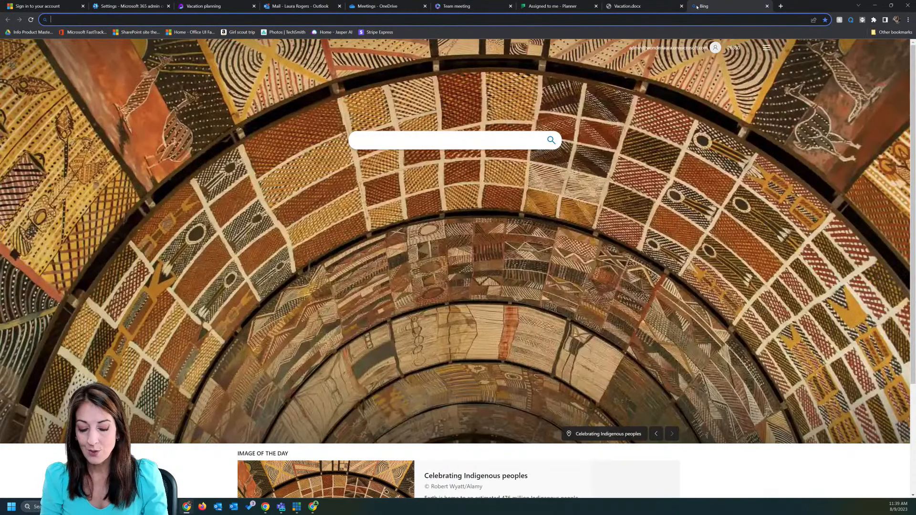
Step: Open iwMentor's Schedule of Live Online Training Classes page from the 'sch' address suggestion
{"action": "type", "text": "sch"}
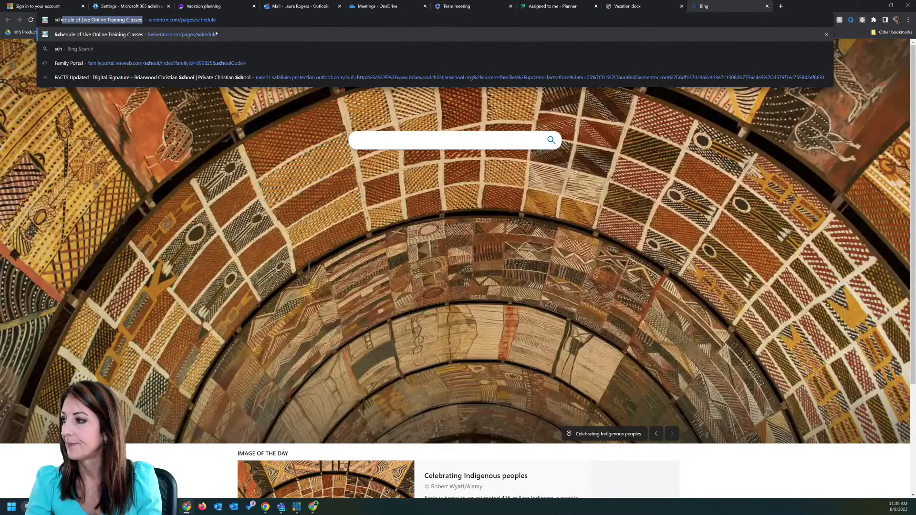
{"action": "left_click", "coordinate": [216, 34]}
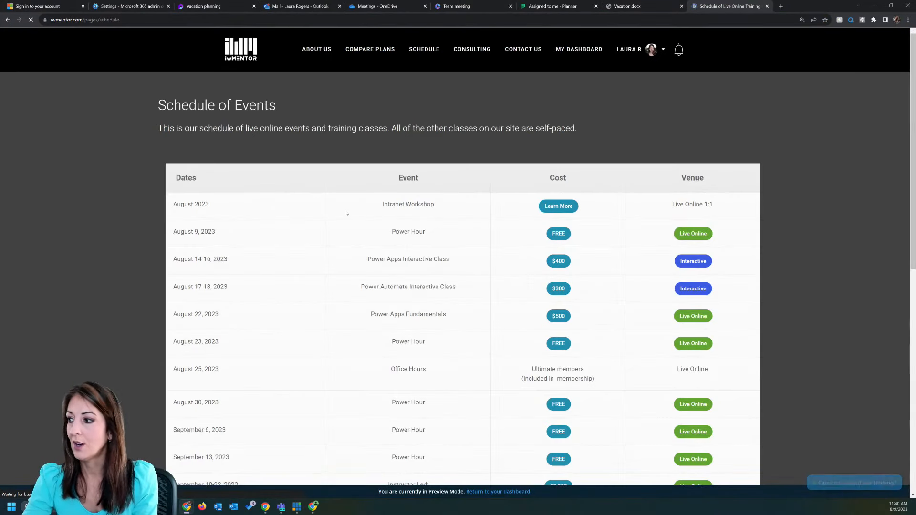
{"action": "scroll", "coordinate": [219, 232], "scroll_direction": "down", "scroll_amount": 1}
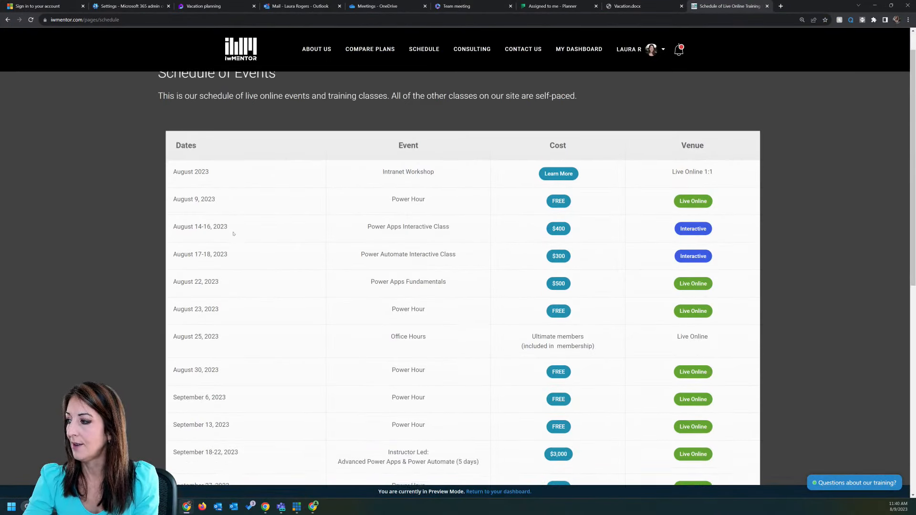